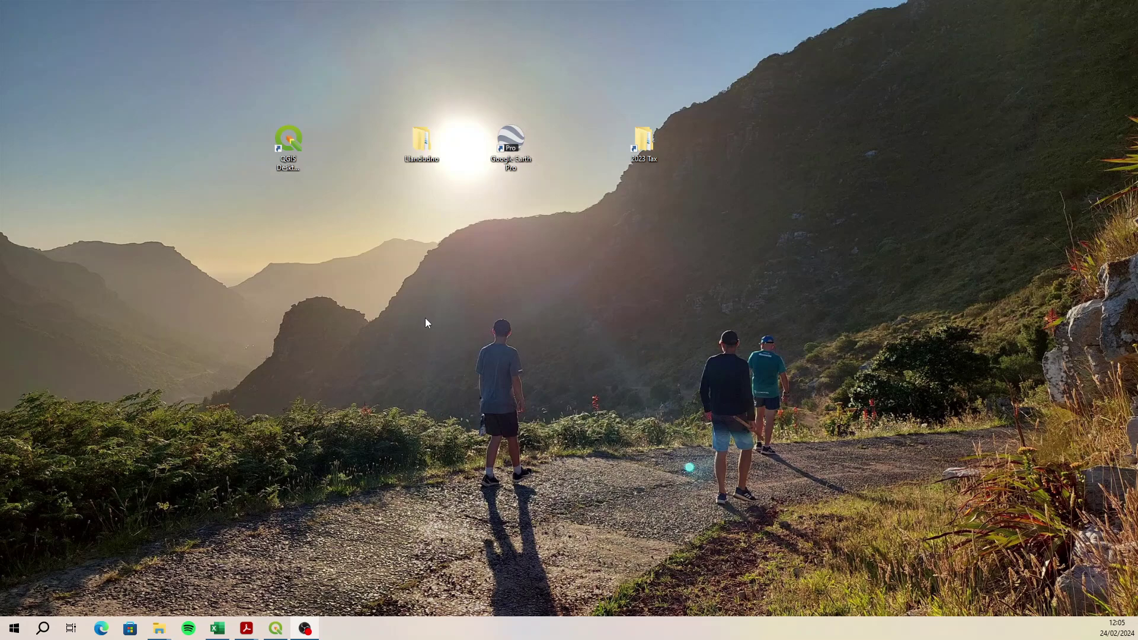
Restore the QGIS window showing the untitled project from the taskbar.
{"action": "left_click", "coordinate": [275, 629]}
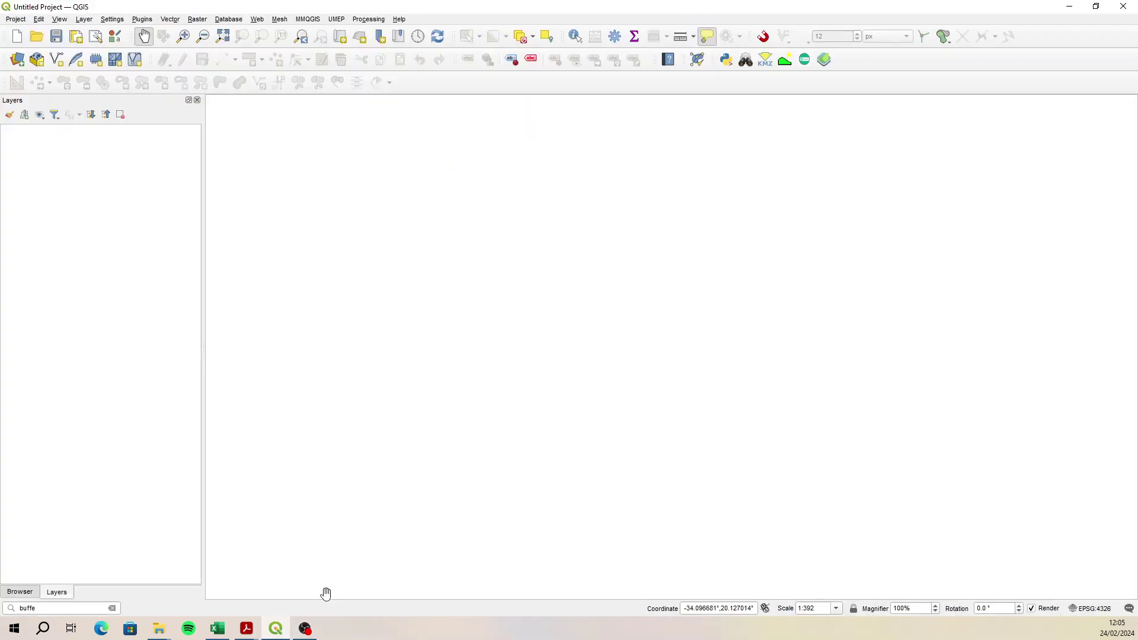
{"action": "mouse_move", "coordinate": [257, 637]}
Add Points.shp as a vector layer through the Data Source Manager.
{"action": "left_click", "coordinate": [17, 59]}
{"action": "left_click", "coordinate": [302, 161]}
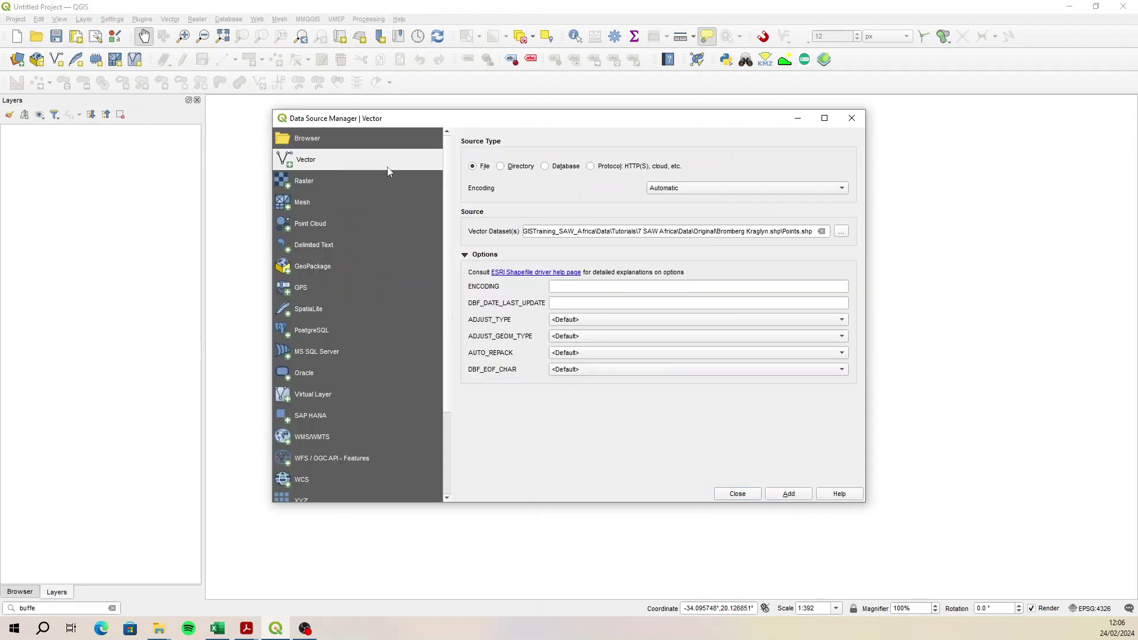
{"action": "left_click", "coordinate": [841, 231]}
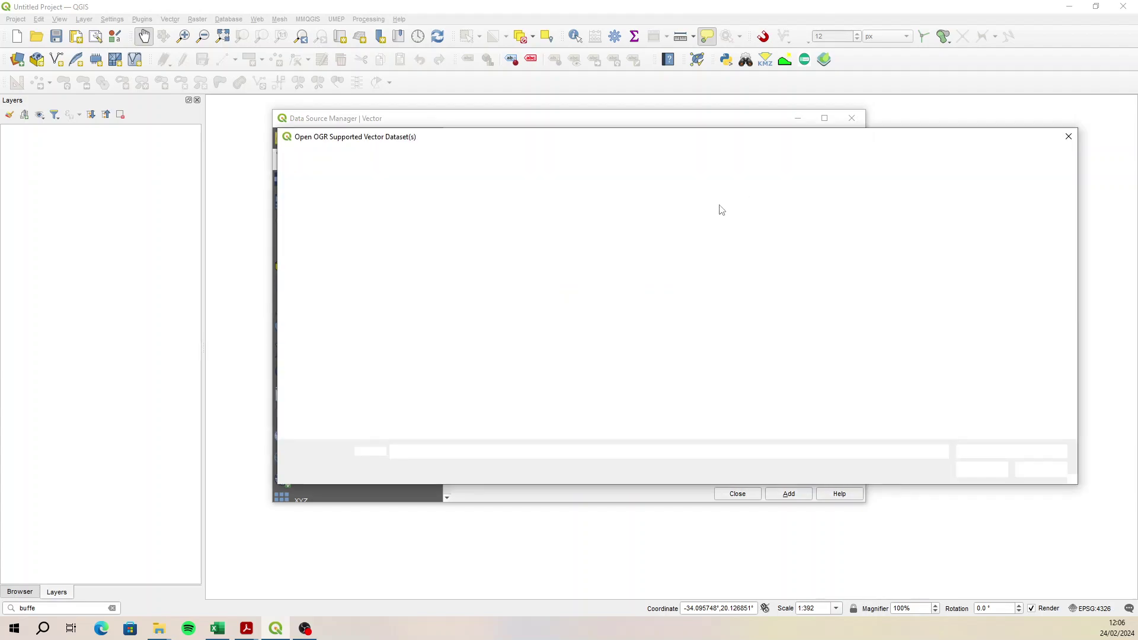
{"action": "left_click", "coordinate": [458, 246]}
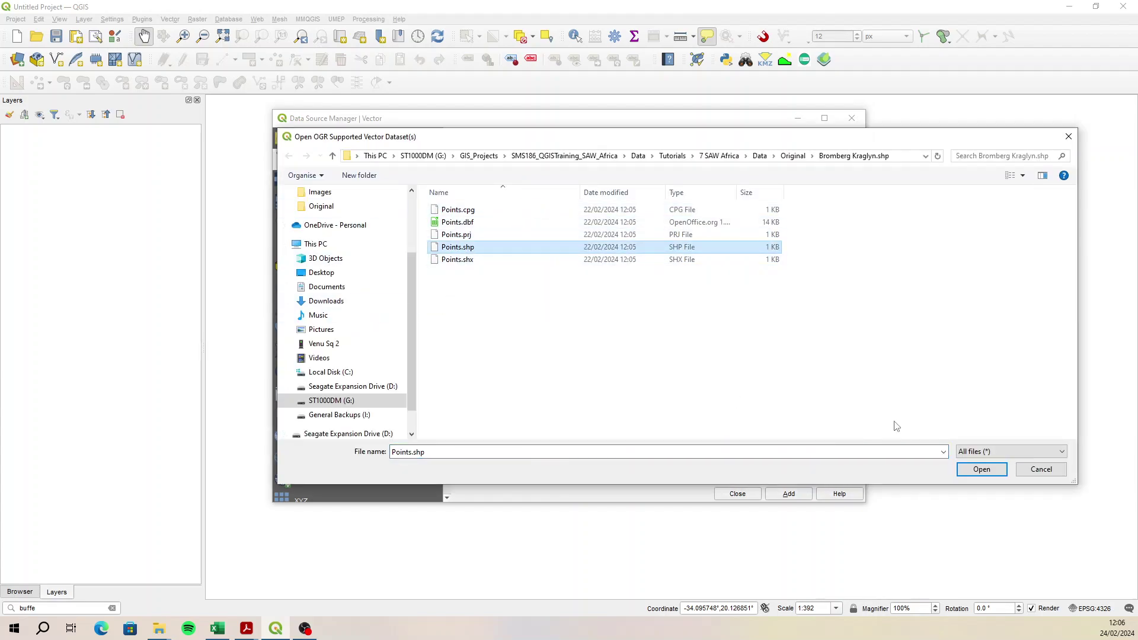
{"action": "left_click", "coordinate": [982, 470]}
{"action": "left_click", "coordinate": [801, 496]}
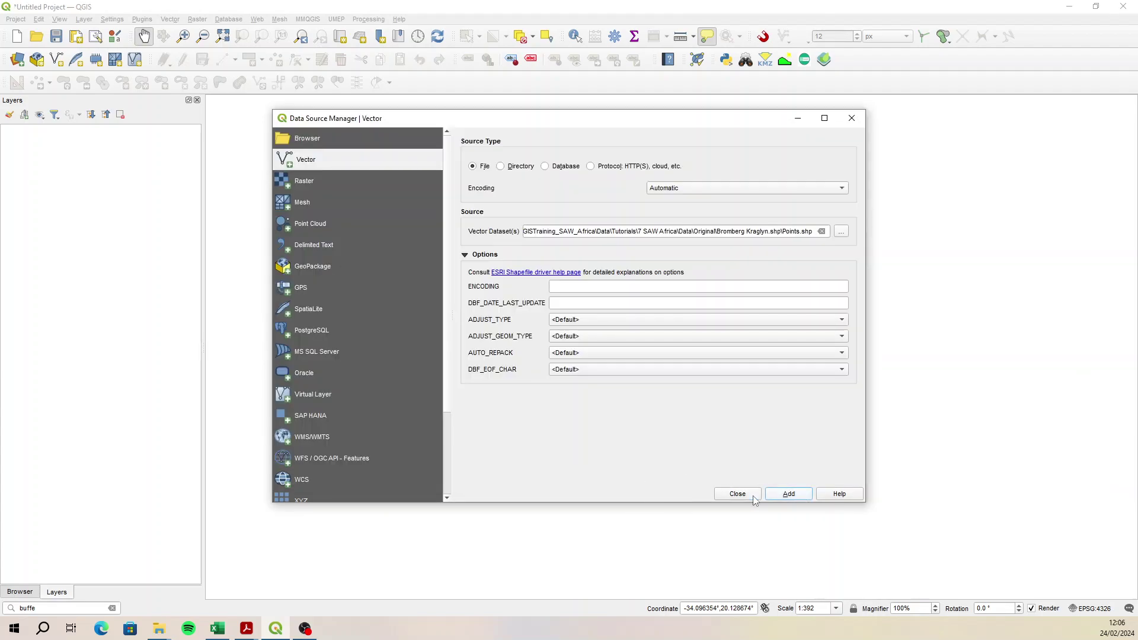
{"action": "left_click", "coordinate": [743, 496]}
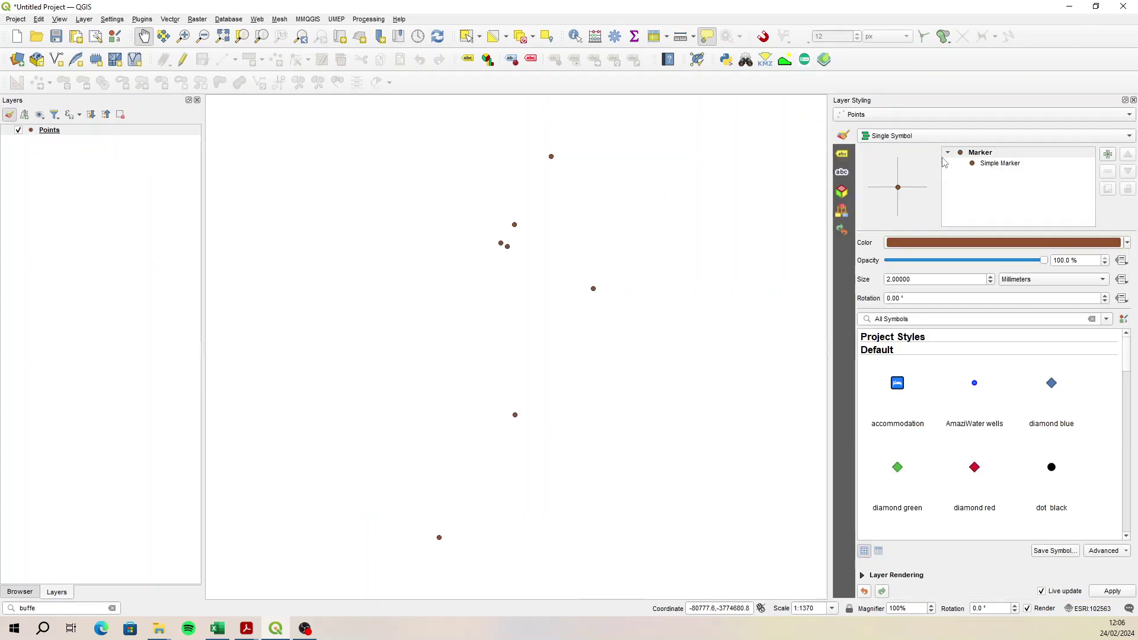
Set the Points marker size to 3 mm and colour the markers red.
{"action": "double_click", "coordinate": [900, 278]}
{"action": "type", "text": "3"}
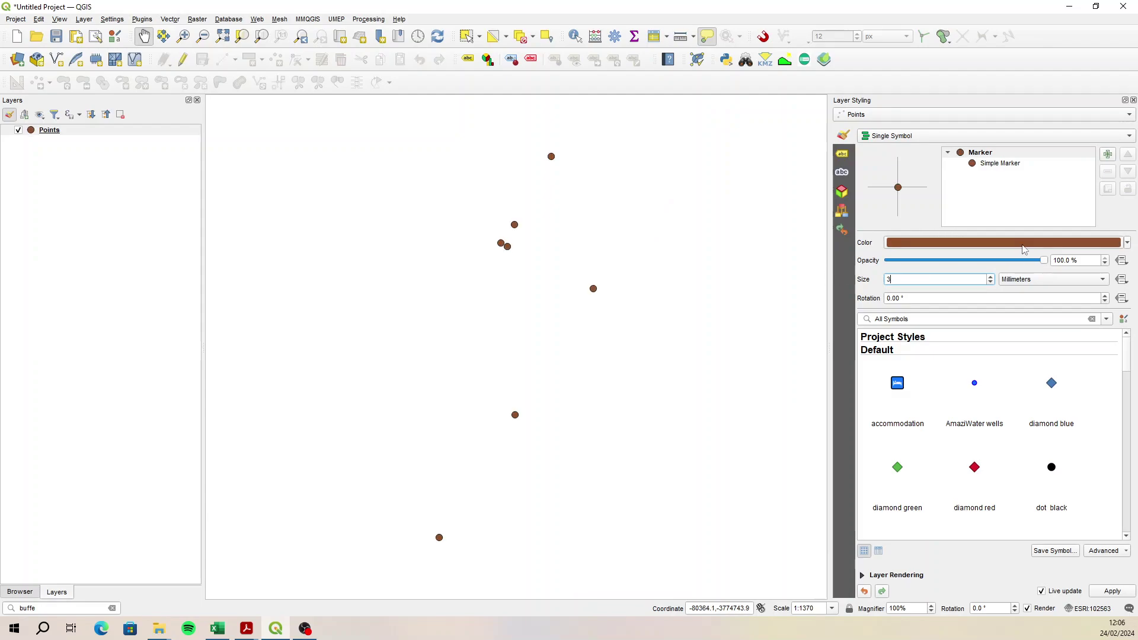
{"action": "left_click", "coordinate": [1024, 244]}
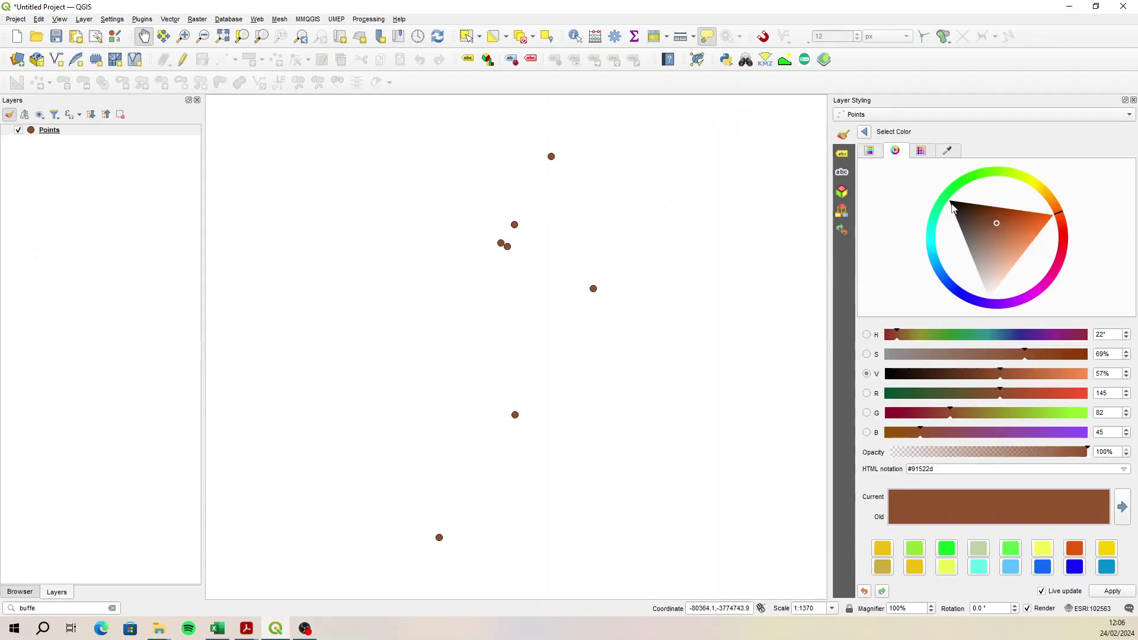
{"action": "left_click", "coordinate": [863, 132]}
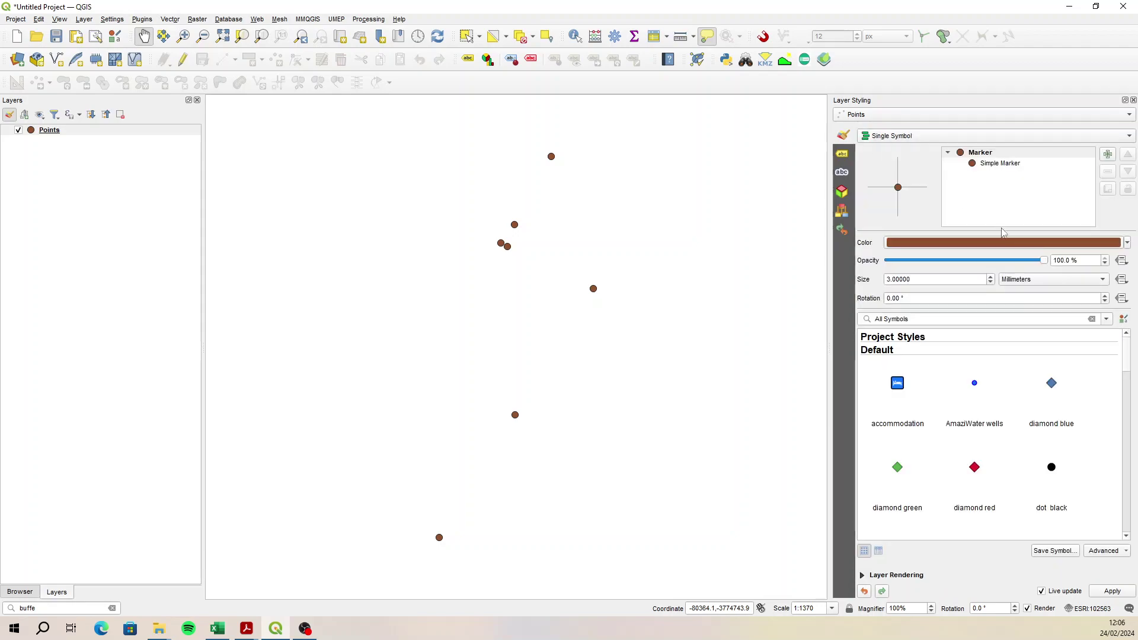
{"action": "left_click", "coordinate": [1127, 244]}
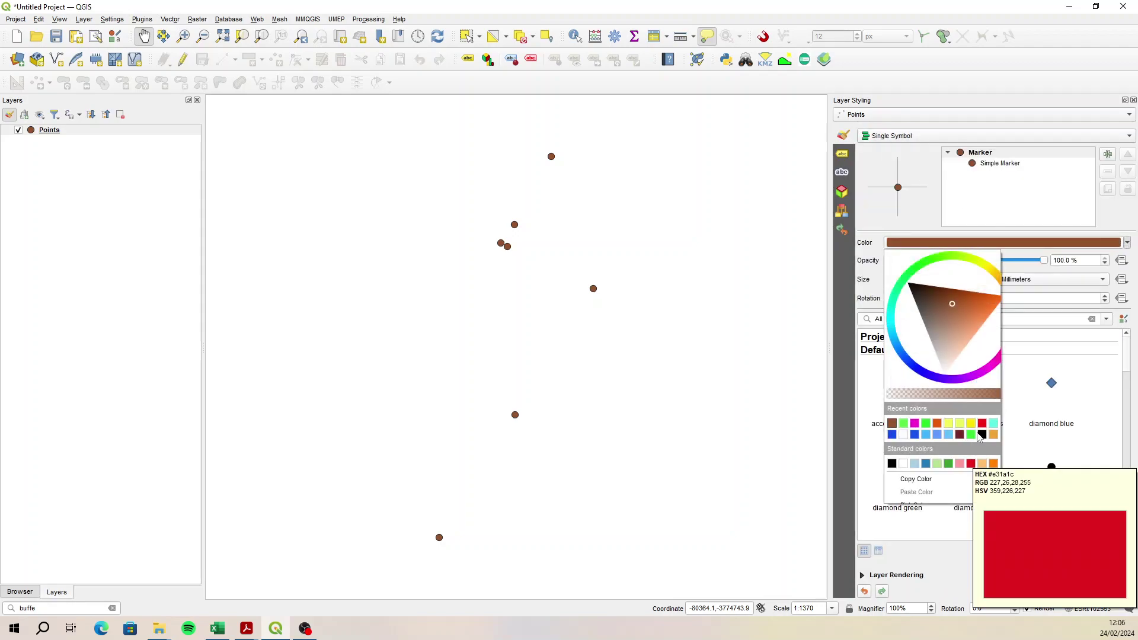
{"action": "left_click", "coordinate": [972, 463]}
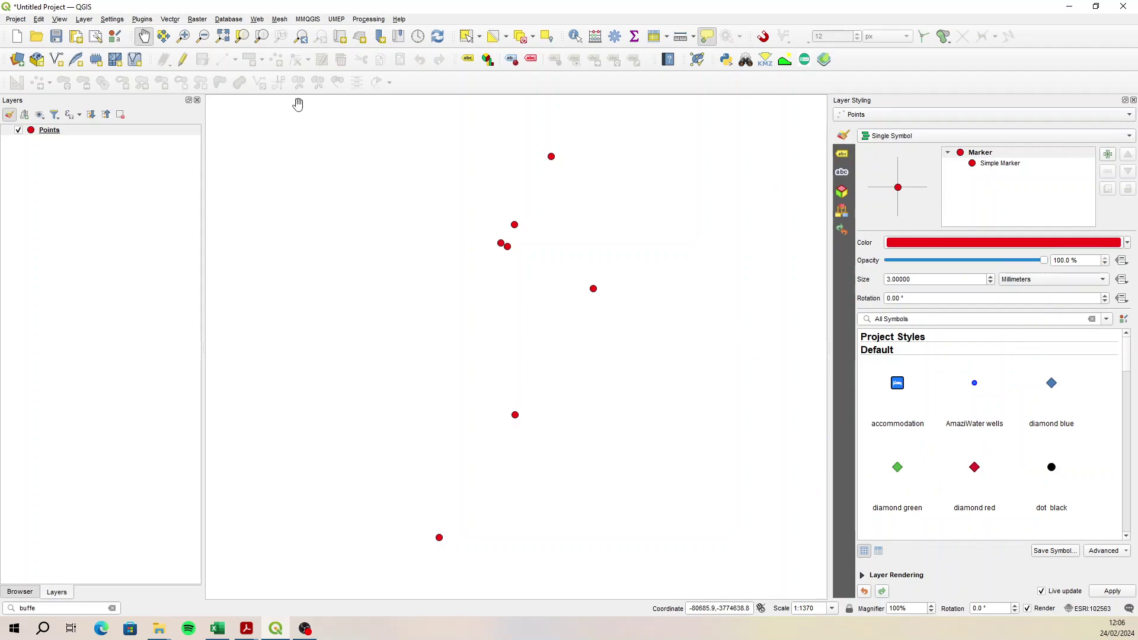
Set up a new LineString shapefile saved as powerline.shp in the project CRS.
{"action": "left_click", "coordinate": [56, 61]}
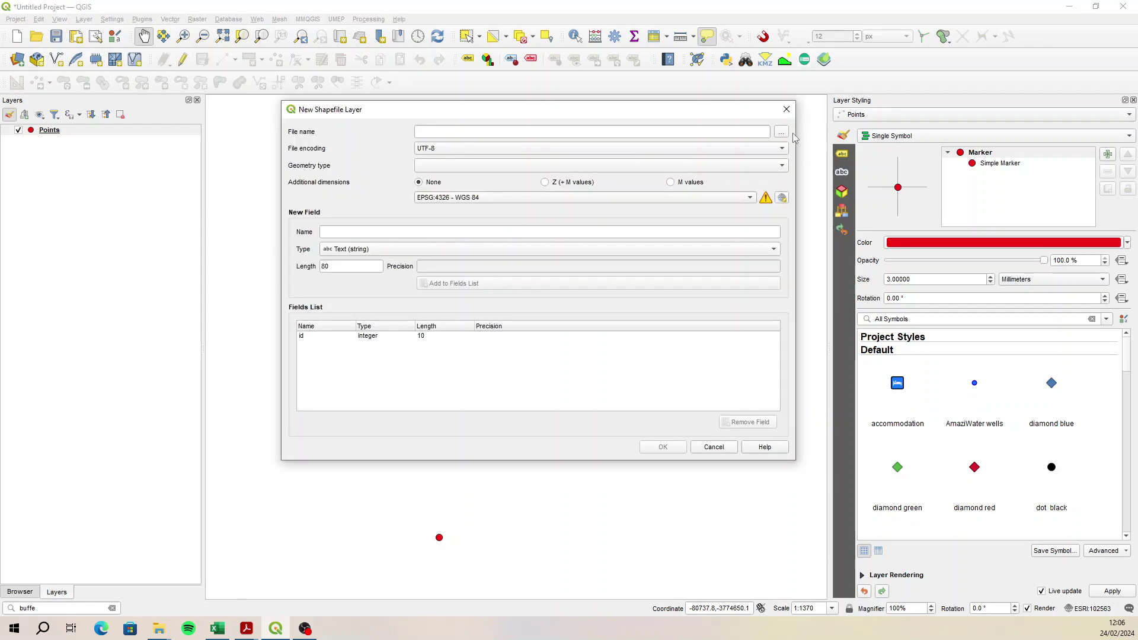
{"action": "left_click", "coordinate": [782, 131]}
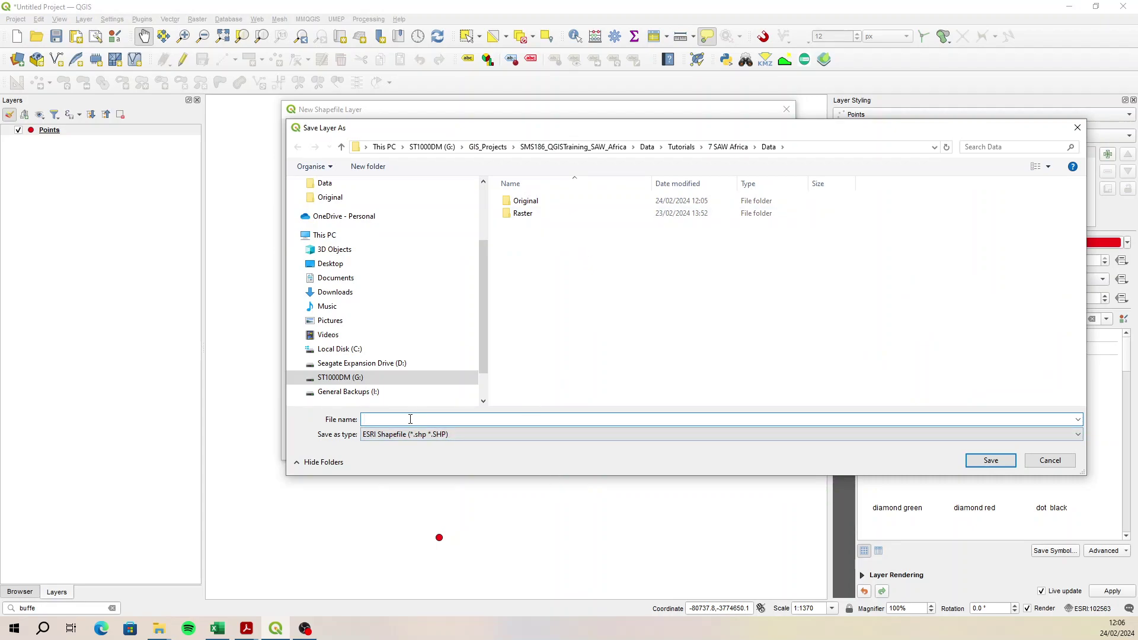
{"action": "type", "text": "powerline"}
{"action": "left_click", "coordinate": [991, 461]}
{"action": "left_click", "coordinate": [538, 170]}
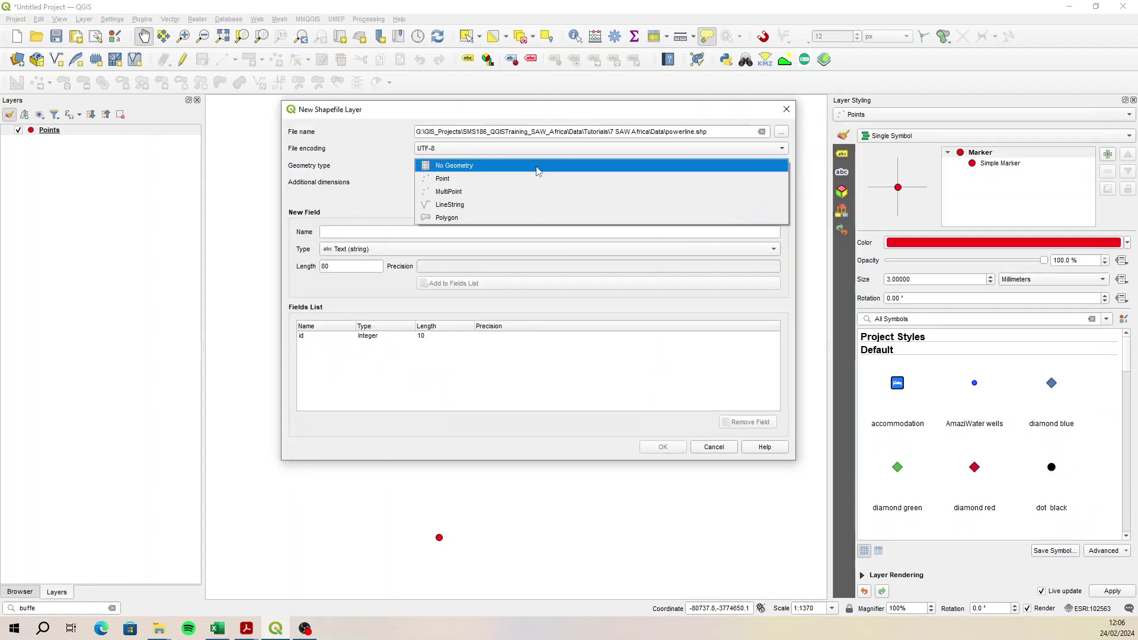
{"action": "left_click", "coordinate": [475, 205]}
{"action": "left_click", "coordinate": [520, 198]}
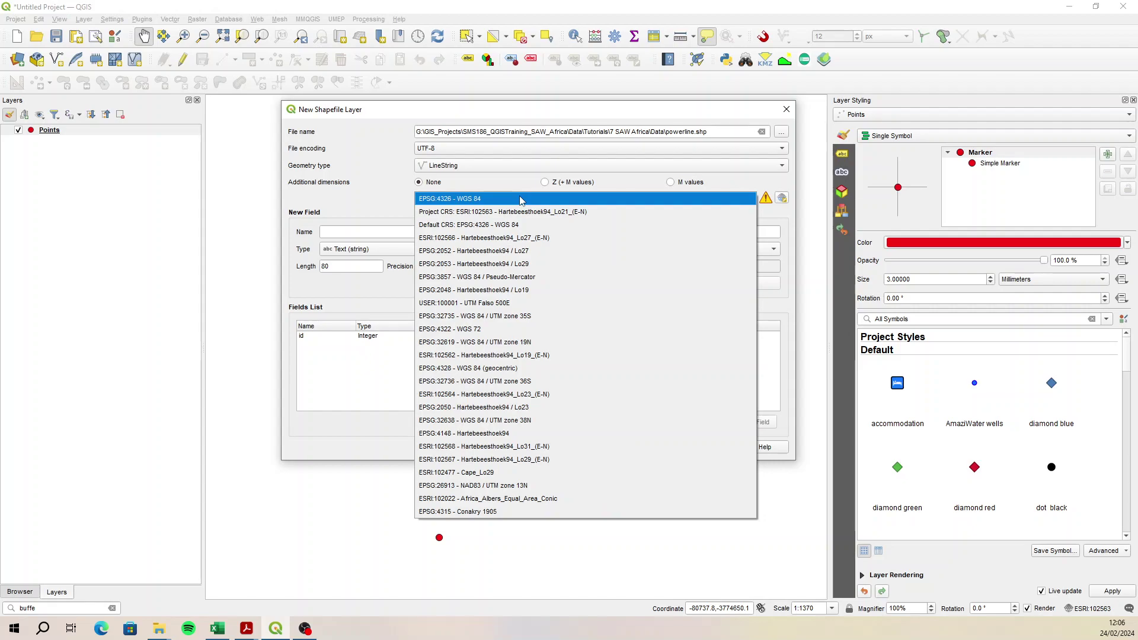
{"action": "left_click", "coordinate": [596, 212]}
Add a text 'name' field and a decimal 'length' field with precision 1, then create the layer.
{"action": "left_click", "coordinate": [358, 233]}
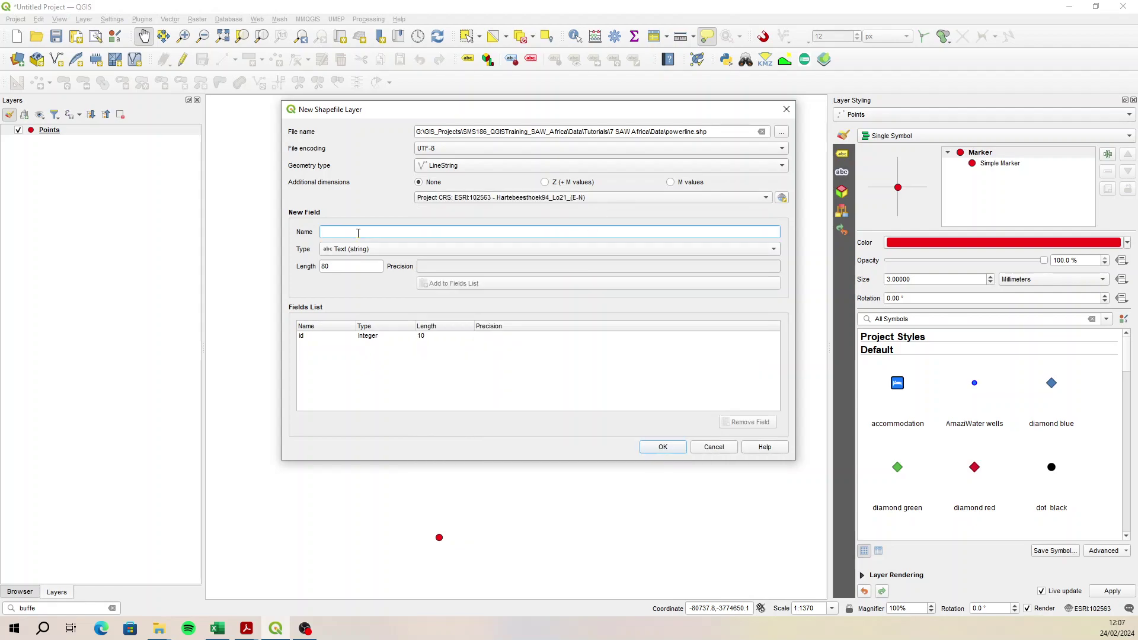
{"action": "type", "text": "name"}
{"action": "left_click", "coordinate": [454, 283]}
{"action": "type", "text": "length"}
{"action": "left_click", "coordinate": [389, 249]}
{"action": "left_click", "coordinate": [388, 270]}
{"action": "double_click", "coordinate": [421, 266]}
{"action": "type", "text": "1"}
{"action": "left_click", "coordinate": [462, 283]}
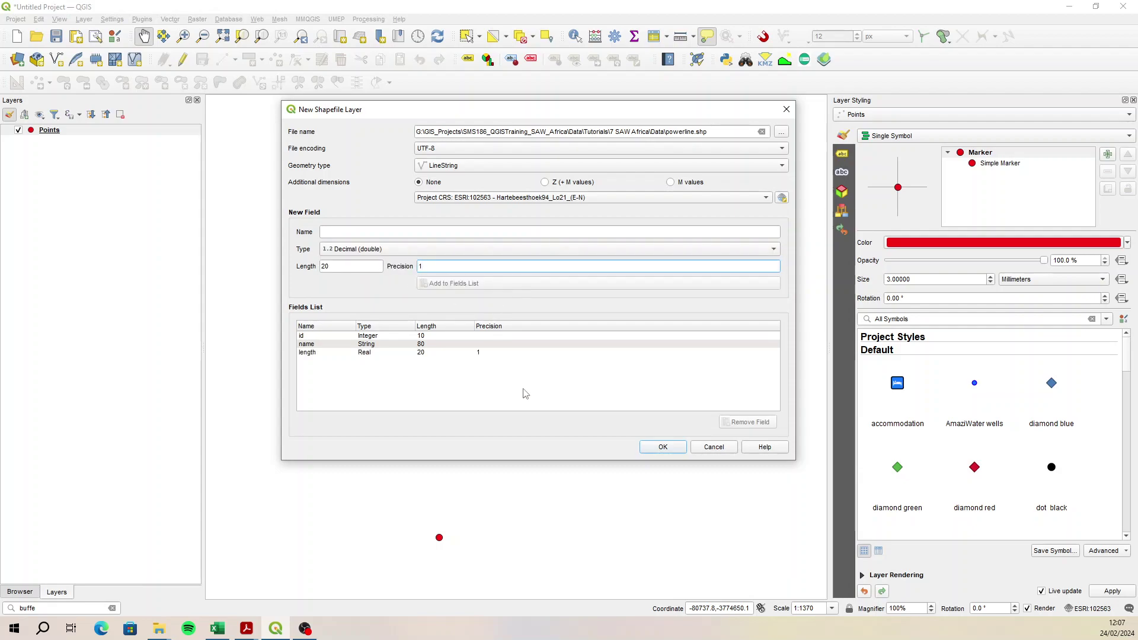
{"action": "left_click", "coordinate": [668, 448]}
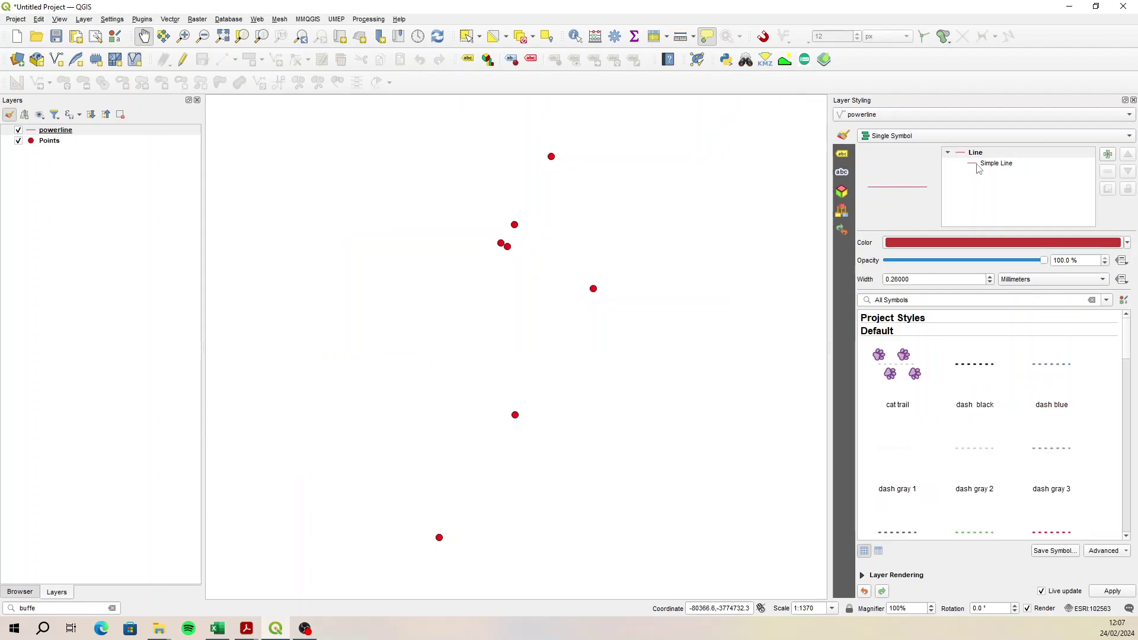
Add a marker line layer with cross markers to the powerline symbol.
{"action": "left_click", "coordinate": [1107, 154]}
{"action": "left_click", "coordinate": [989, 168]}
{"action": "left_click", "coordinate": [989, 174]}
{"action": "left_click", "coordinate": [990, 163]}
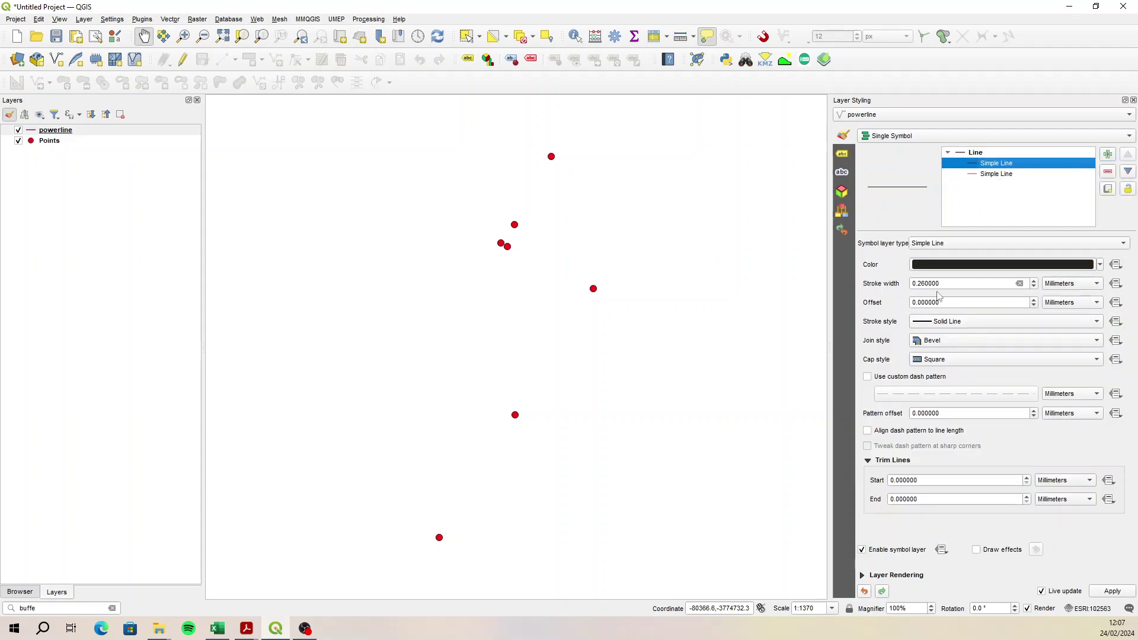
{"action": "left_click", "coordinate": [960, 243]}
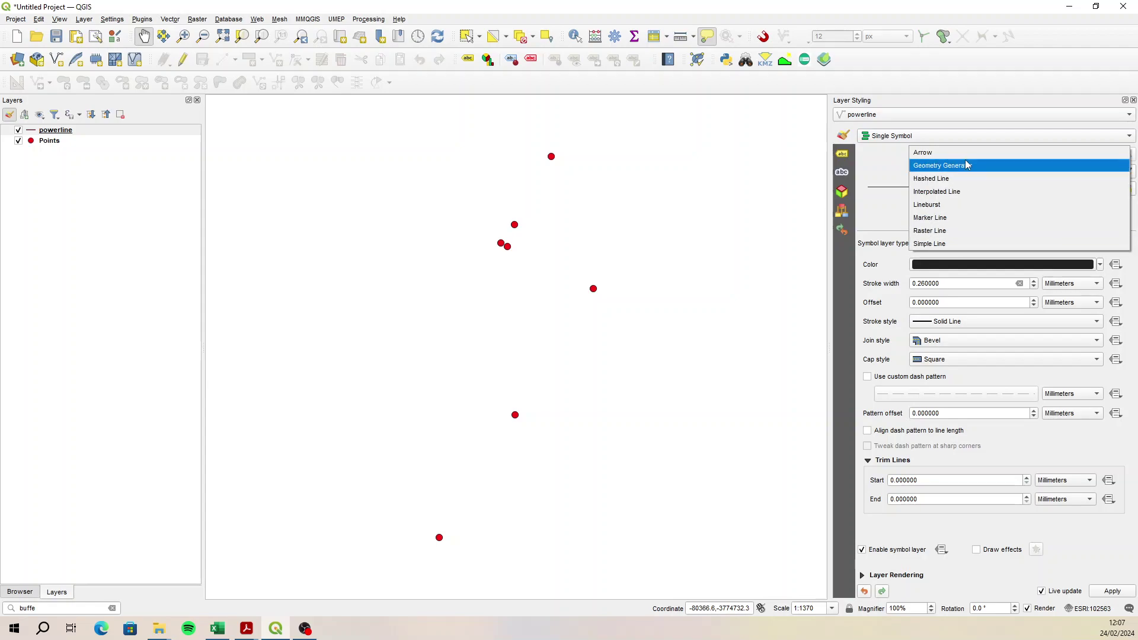
{"action": "left_click", "coordinate": [954, 219]}
{"action": "left_click", "coordinate": [1017, 185]}
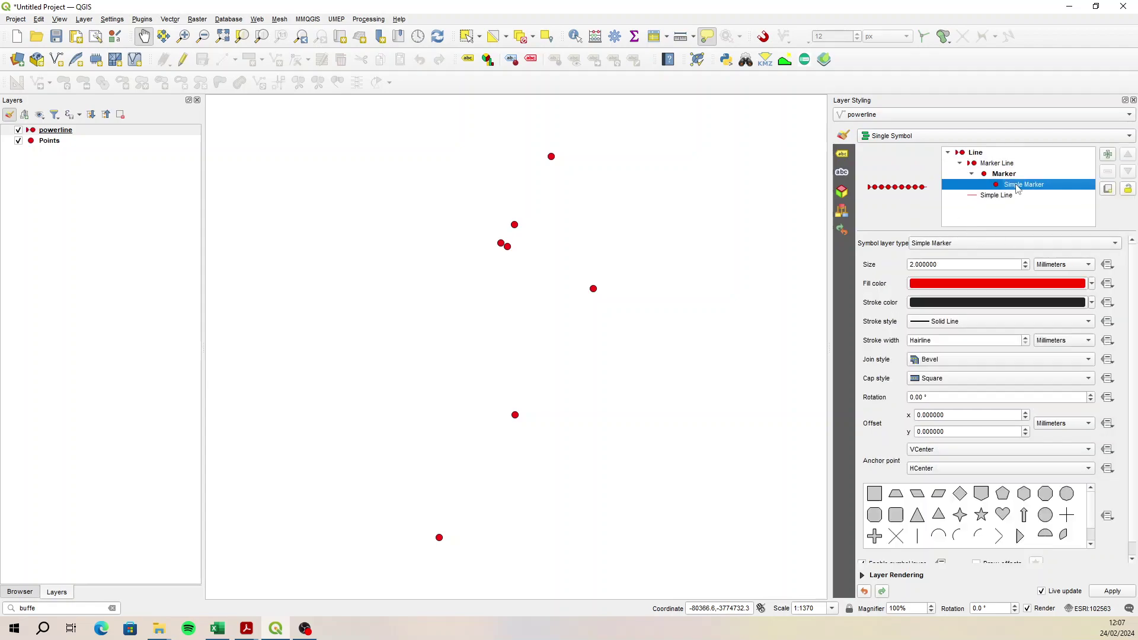
{"action": "left_click", "coordinate": [896, 536]}
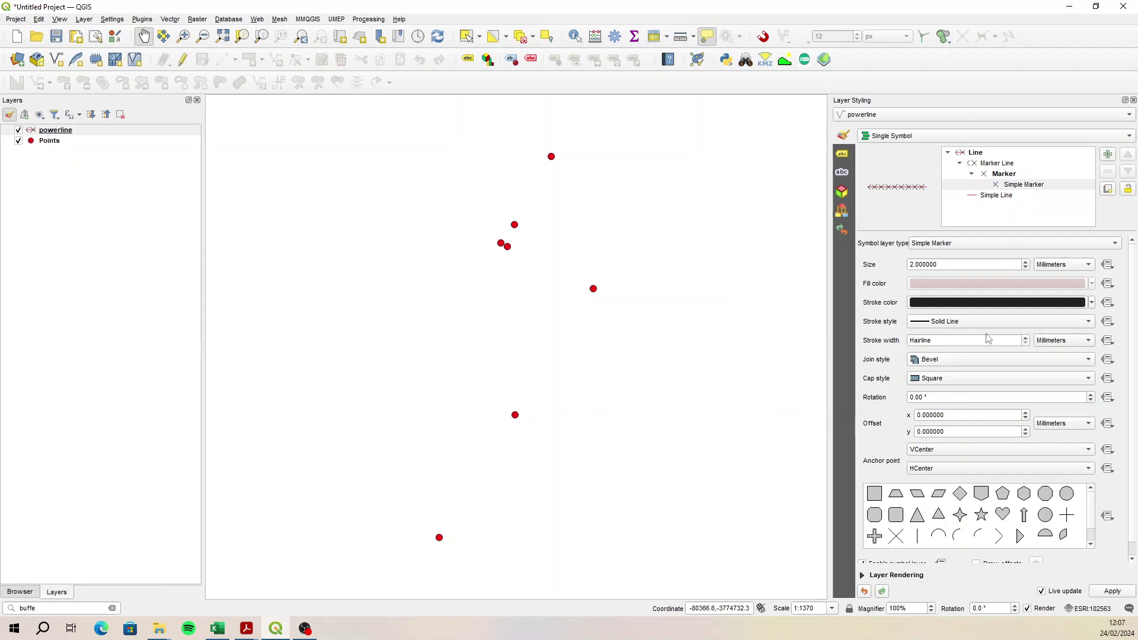
Give the crosses a 0.4 mm outline, a 10 mm interval and yellow colour.
{"action": "double_click", "coordinate": [1026, 341]}
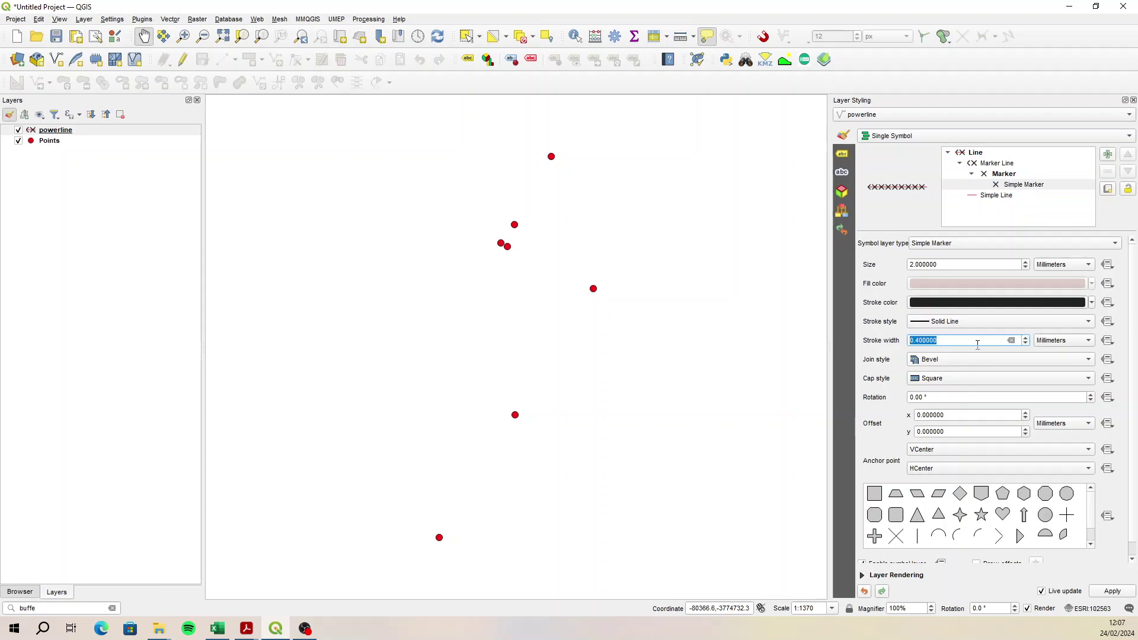
{"action": "left_click", "coordinate": [999, 165]}
{"action": "left_click_drag", "start_coordinate": [951, 283], "coordinate": [869, 287]}
{"action": "type", "text": "10"}
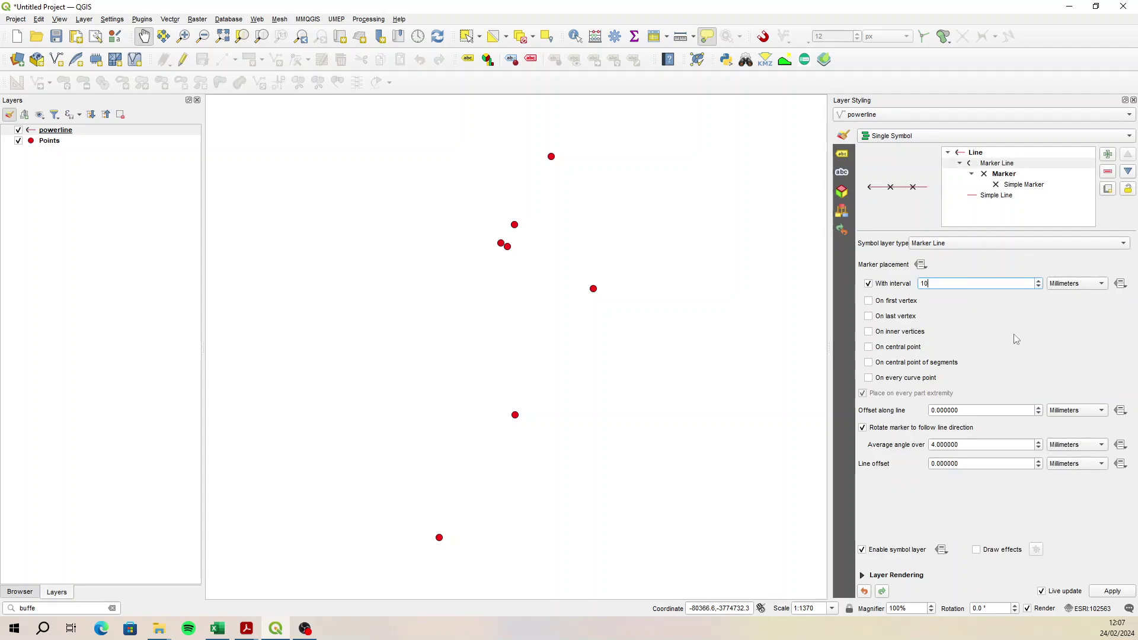
{"action": "left_click", "coordinate": [1039, 186]}
{"action": "left_click", "coordinate": [985, 163]}
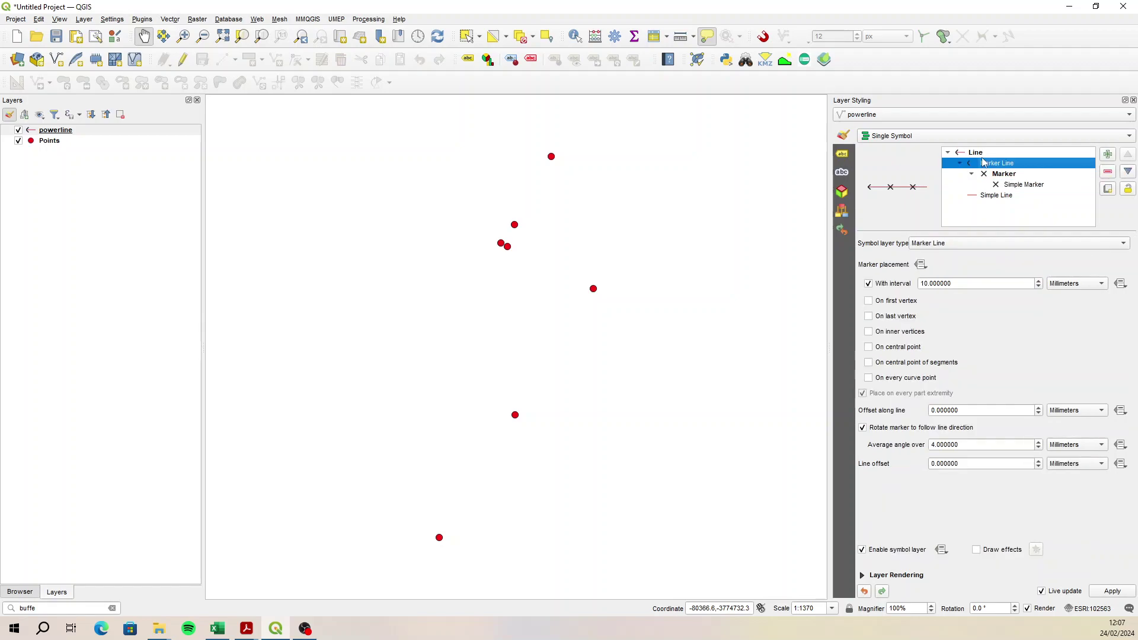
{"action": "left_click", "coordinate": [1020, 175]}
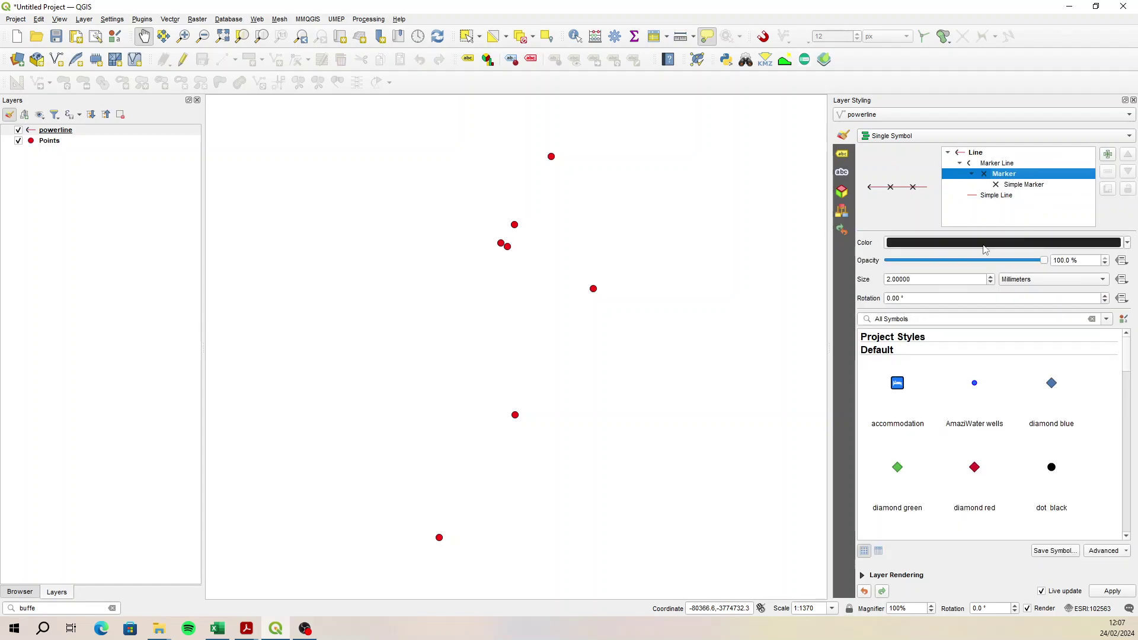
{"action": "left_click", "coordinate": [982, 244]}
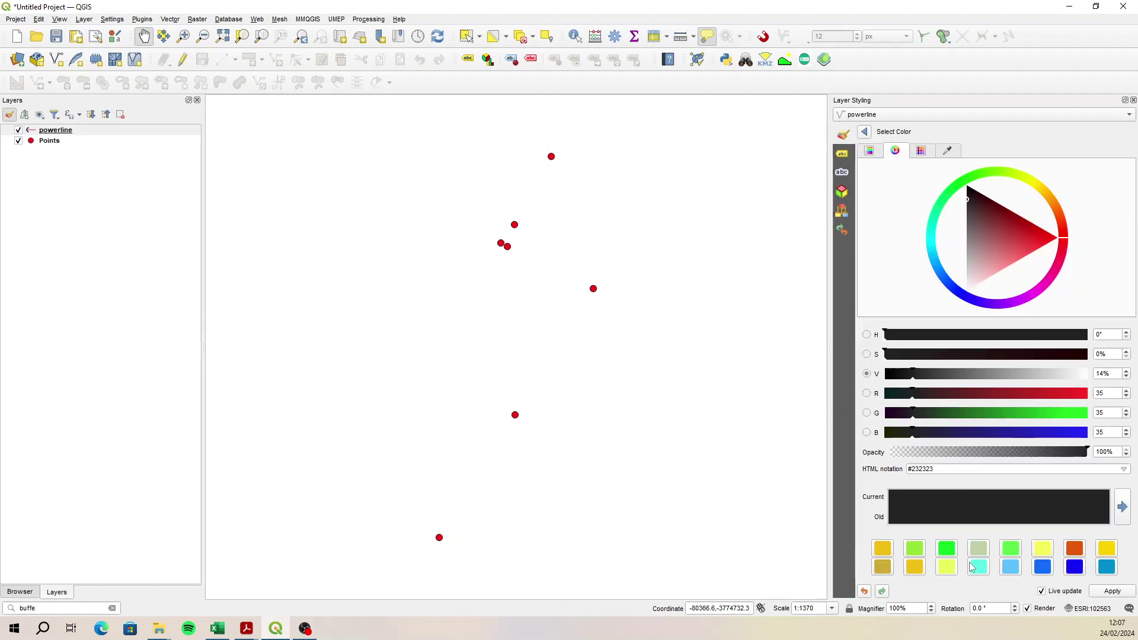
{"action": "left_click", "coordinate": [1038, 554]}
{"action": "left_click", "coordinate": [863, 132]}
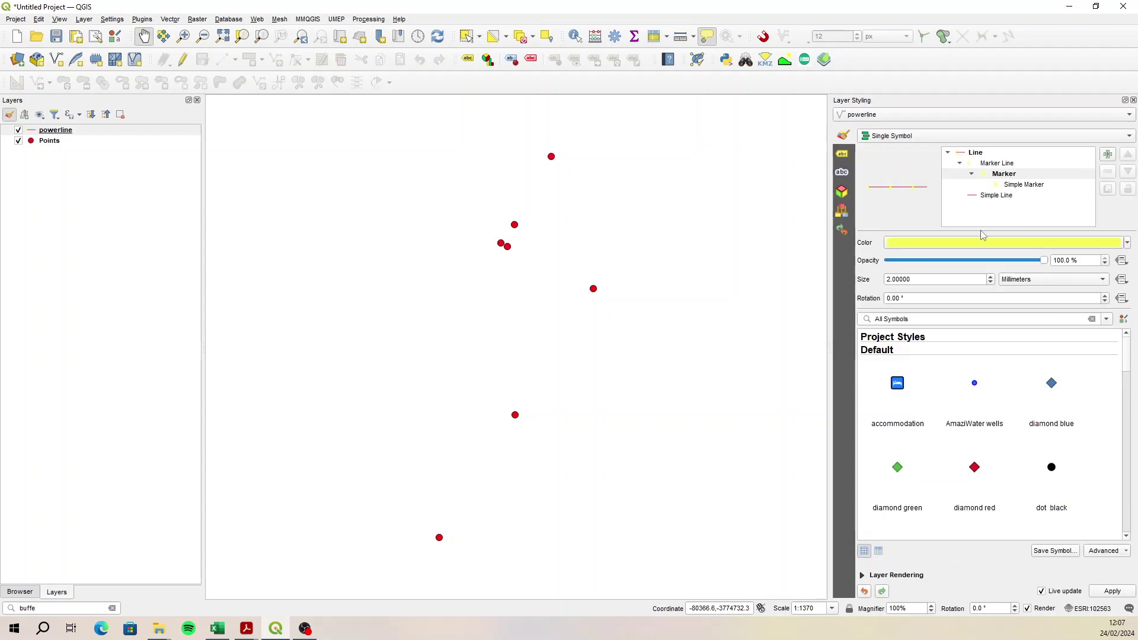
Make the simple line 0.4 mm wide and yellow.
{"action": "left_click", "coordinate": [994, 196]}
{"action": "double_click", "coordinate": [948, 284]}
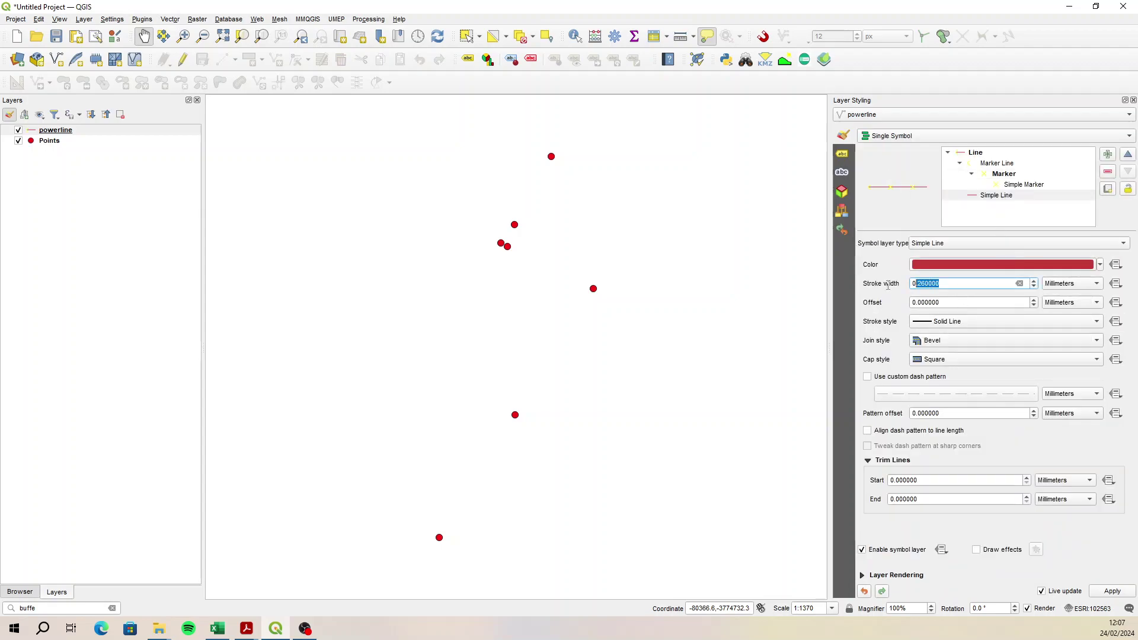
{"action": "type", "text": "0.4"}
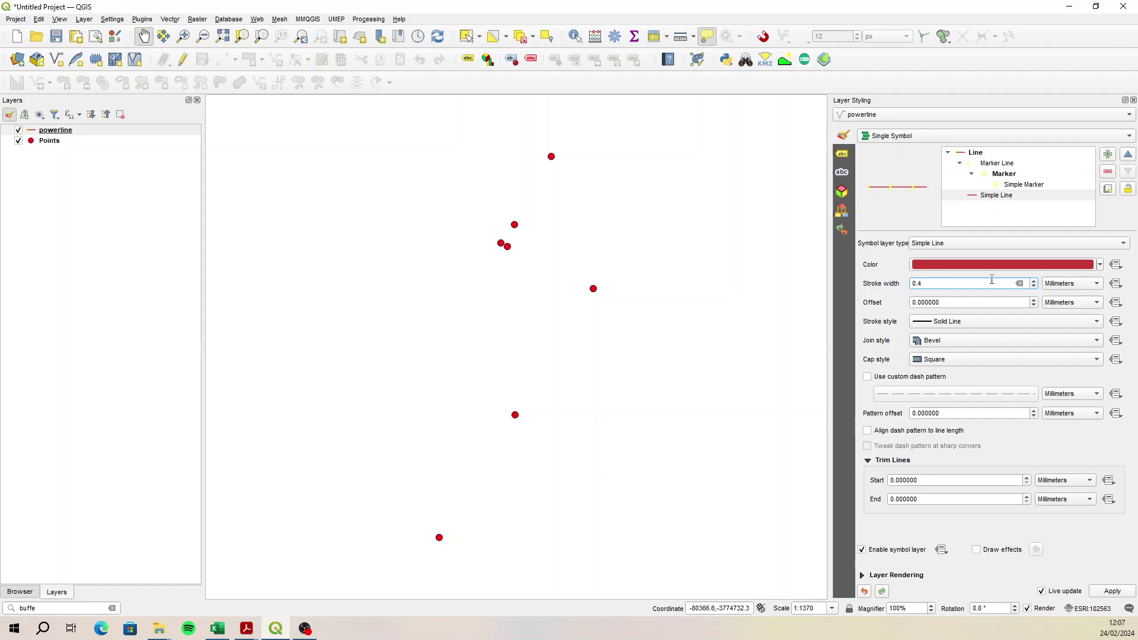
{"action": "left_click", "coordinate": [979, 265]}
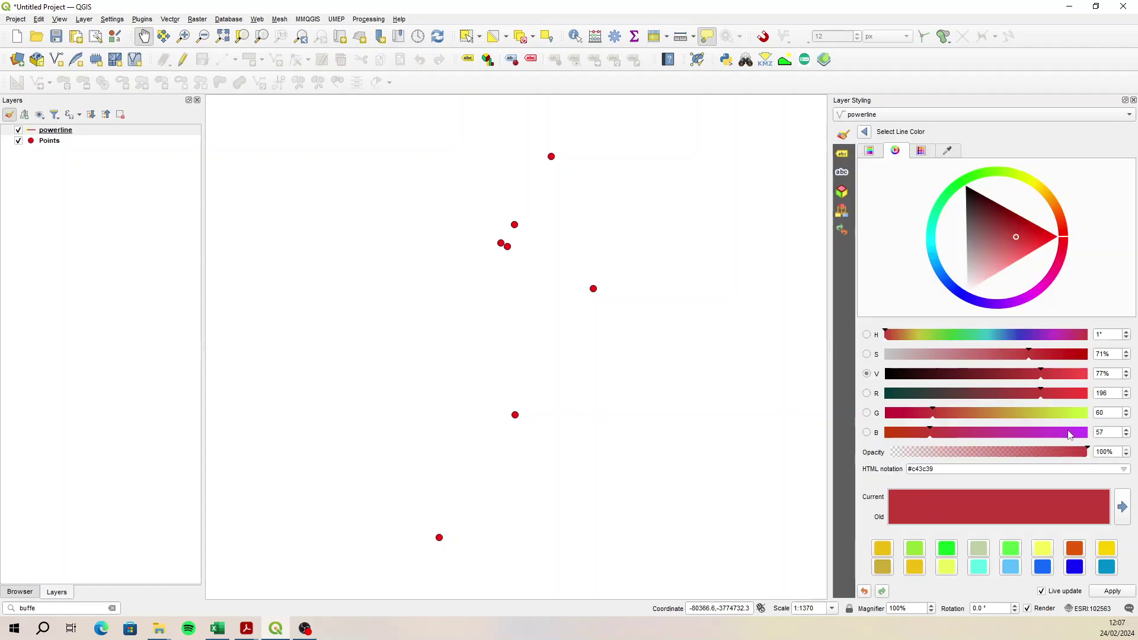
{"action": "left_click", "coordinate": [1046, 553]}
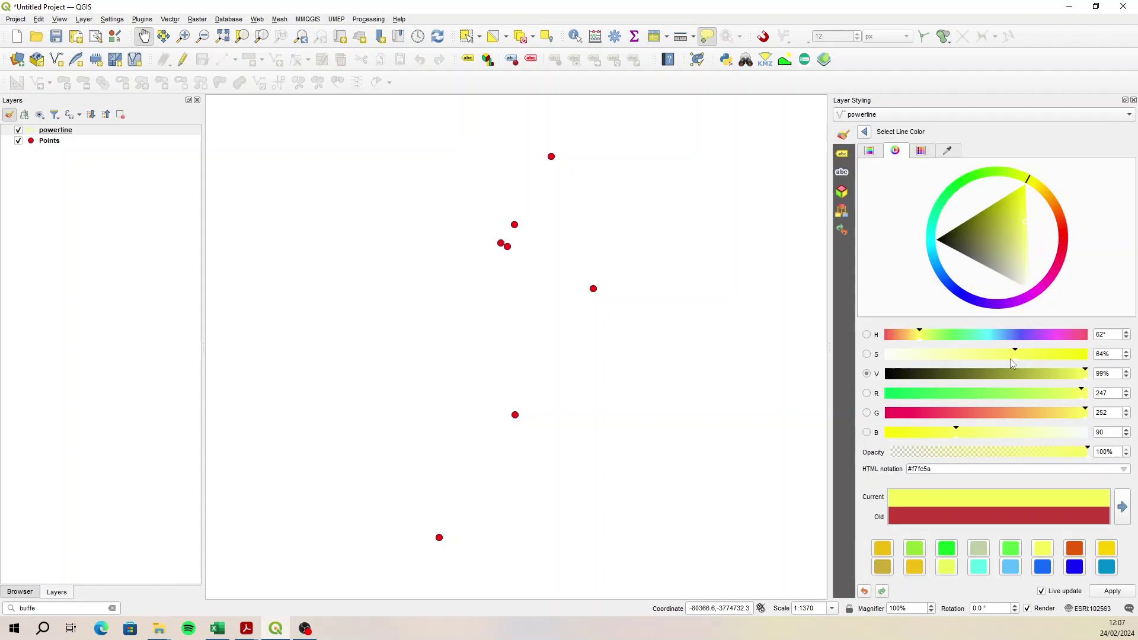
{"action": "left_click", "coordinate": [864, 132]}
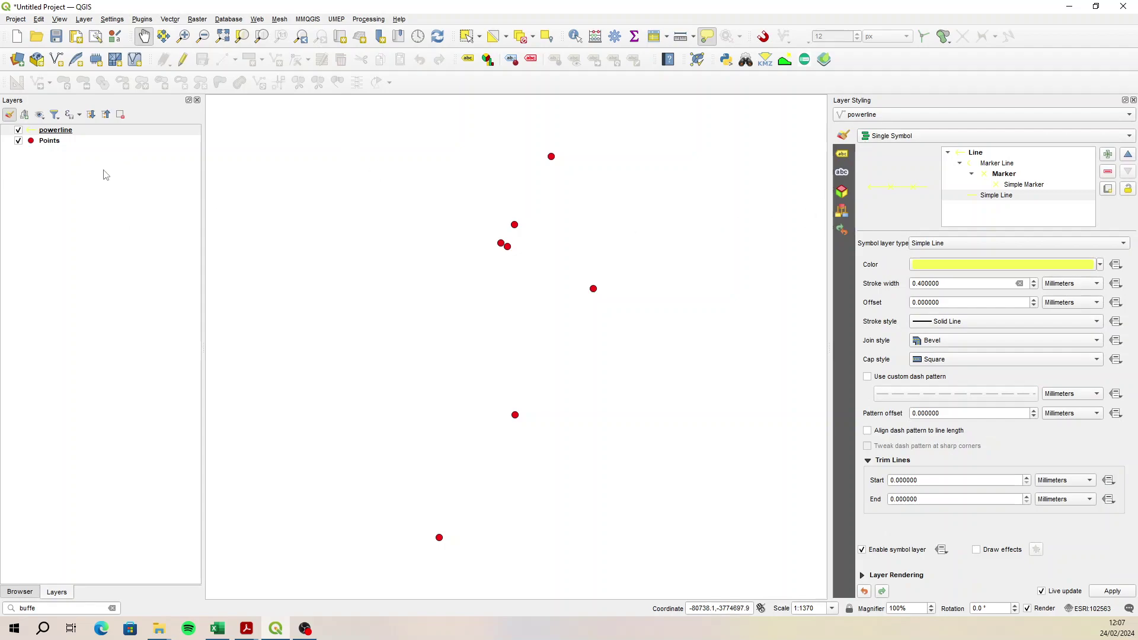
Add the Google Hybrid basemap from QuickMapServices' Google list.
{"action": "left_click", "coordinate": [258, 19]}
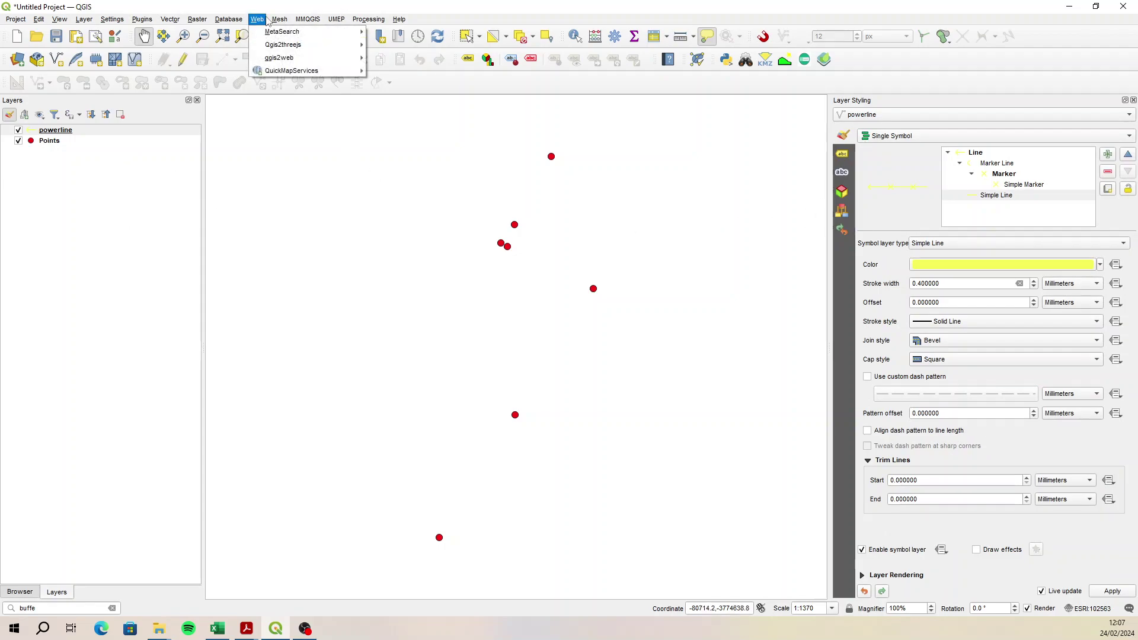
{"action": "mouse_move", "coordinate": [307, 74]}
{"action": "mouse_move", "coordinate": [431, 143]}
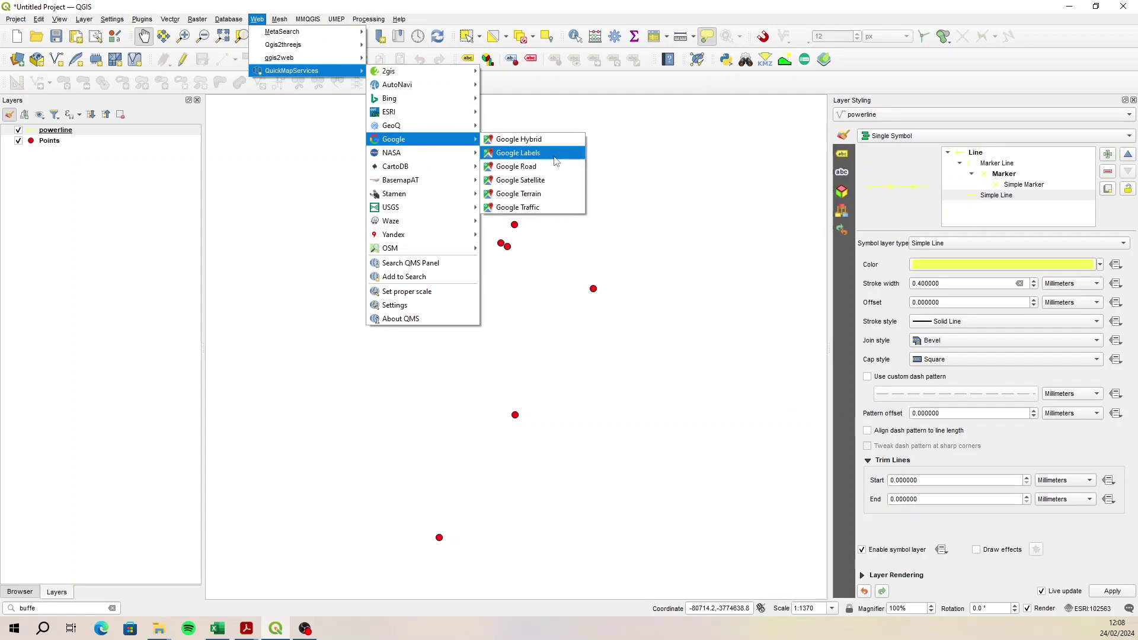
{"action": "left_click", "coordinate": [535, 138]}
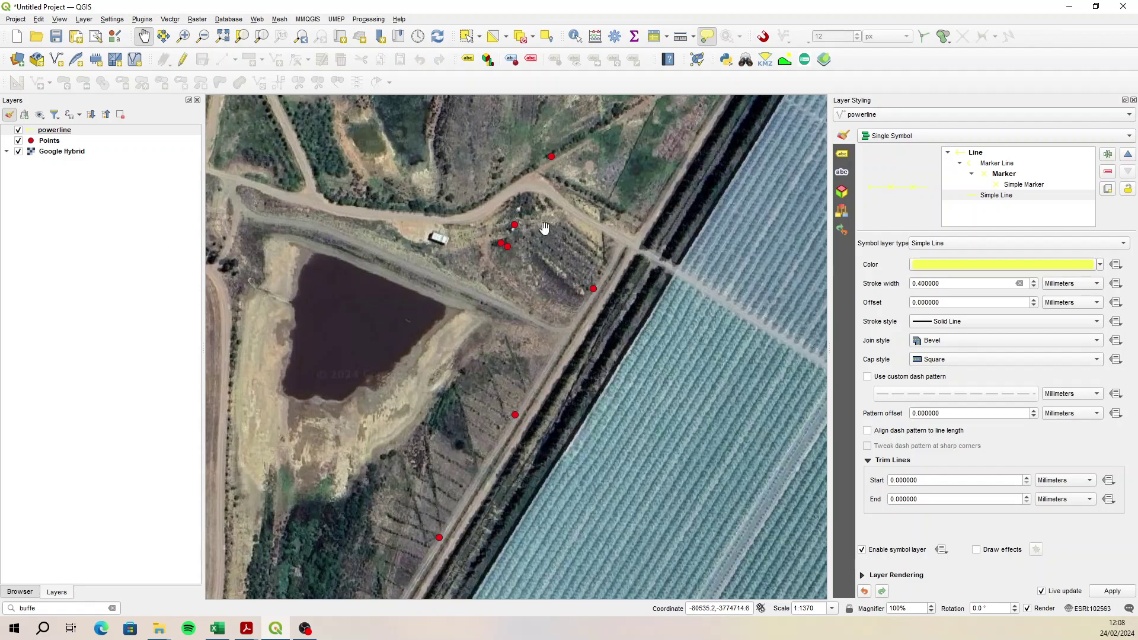
Turn on snapping in advanced per-layer mode for the powerline and Points layers.
{"action": "left_click", "coordinate": [16, 19]}
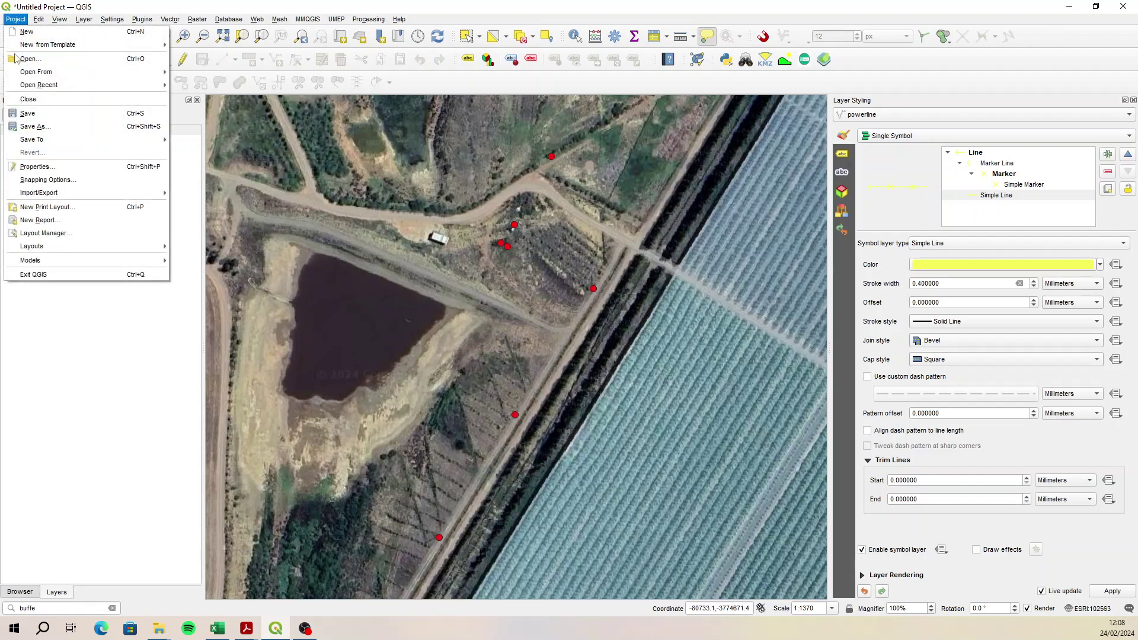
{"action": "left_click", "coordinate": [90, 181]}
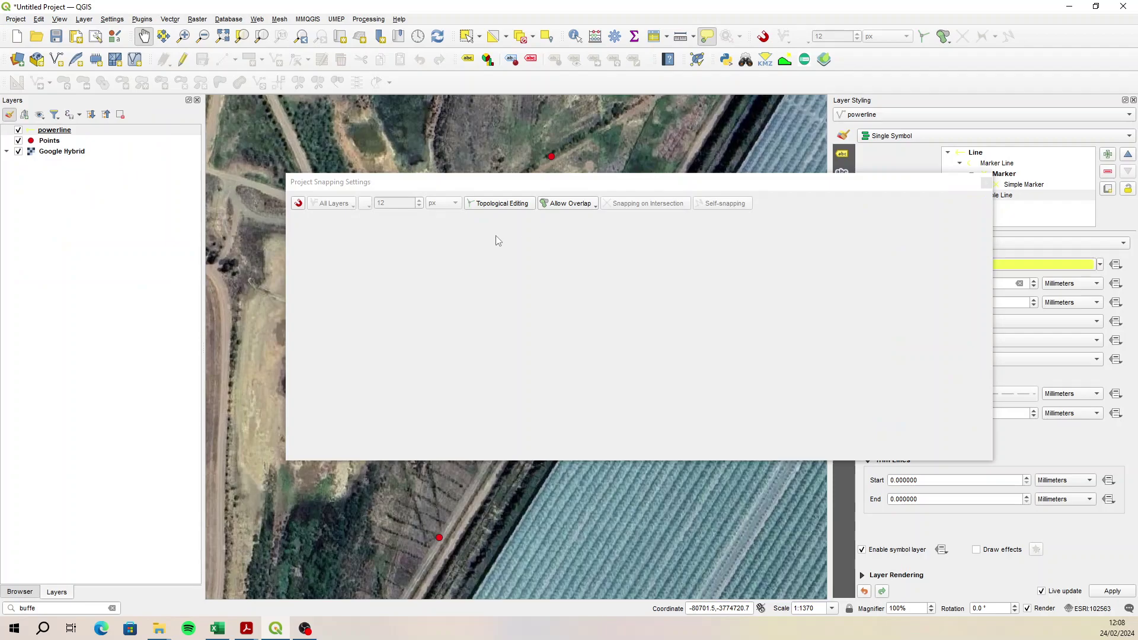
{"action": "left_click", "coordinate": [300, 203]}
{"action": "left_click", "coordinate": [346, 205]}
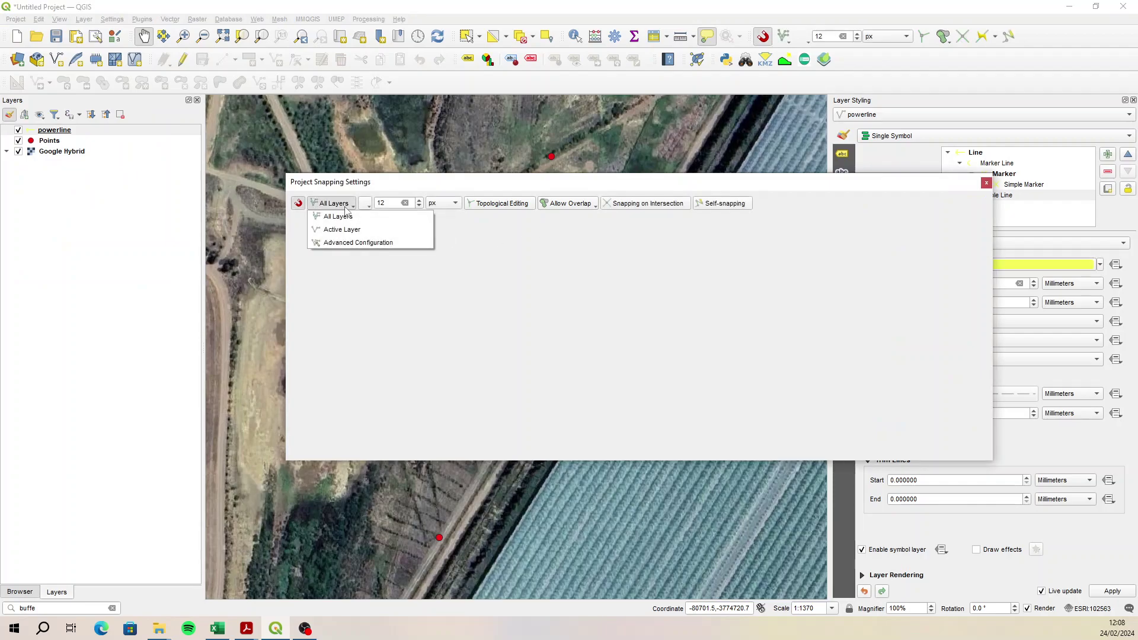
{"action": "left_click", "coordinate": [363, 244]}
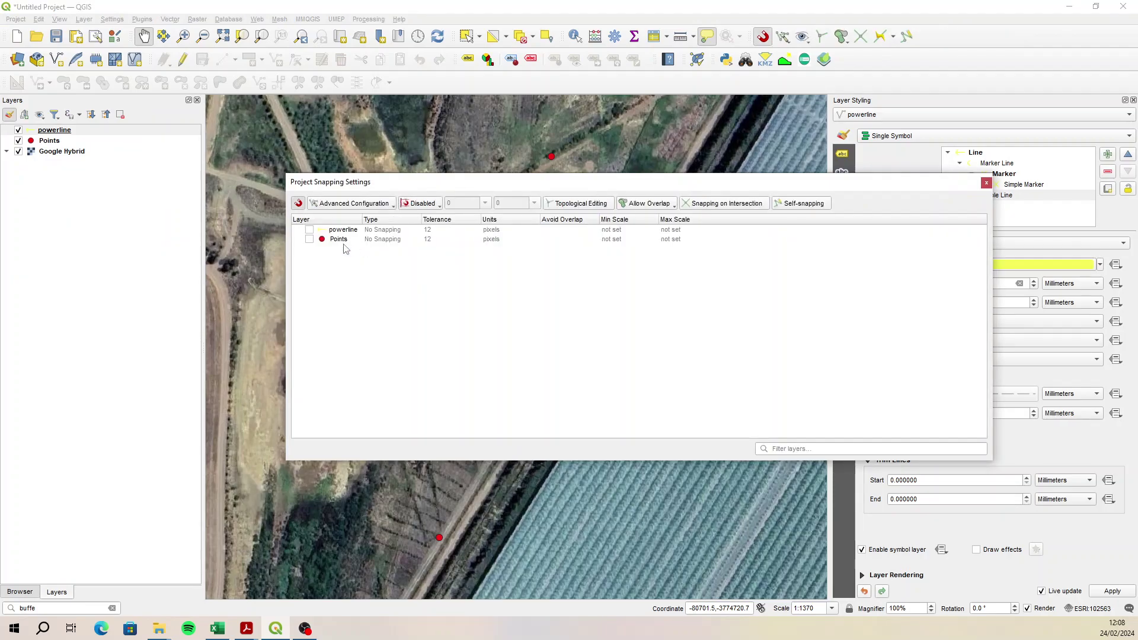
{"action": "left_click", "coordinate": [309, 229]}
{"action": "left_click", "coordinate": [309, 239]}
Set Points to snap to Vertex and powerline to Vertex and Segment.
{"action": "left_click", "coordinate": [409, 240]}
{"action": "left_click", "coordinate": [406, 242]}
{"action": "left_click", "coordinate": [405, 249]}
{"action": "left_click", "coordinate": [407, 230]}
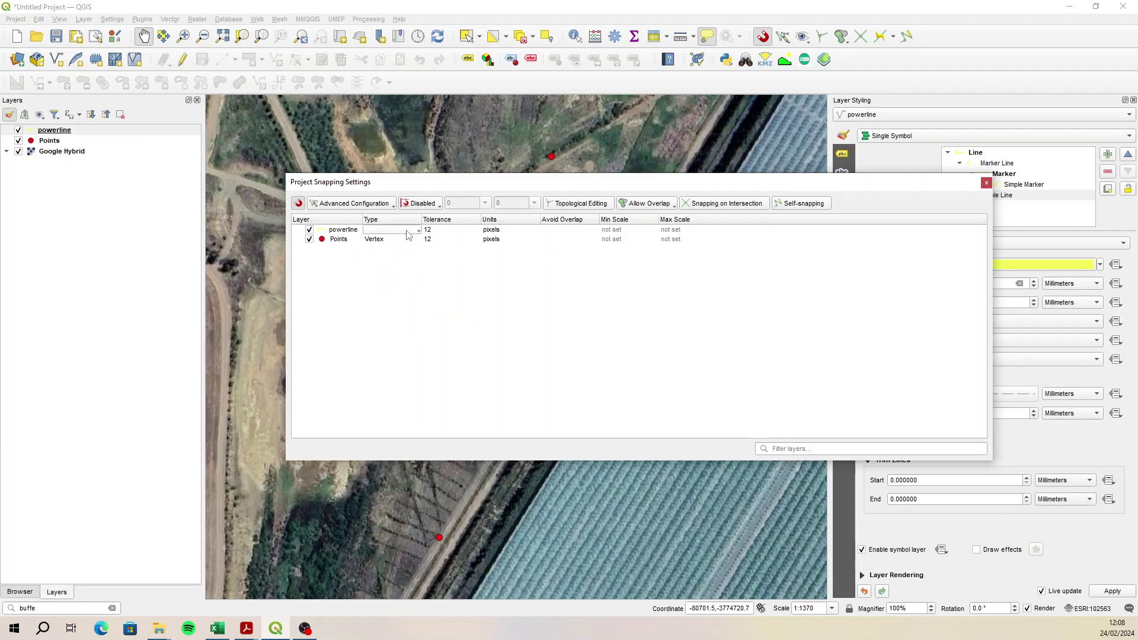
{"action": "left_click", "coordinate": [408, 231]}
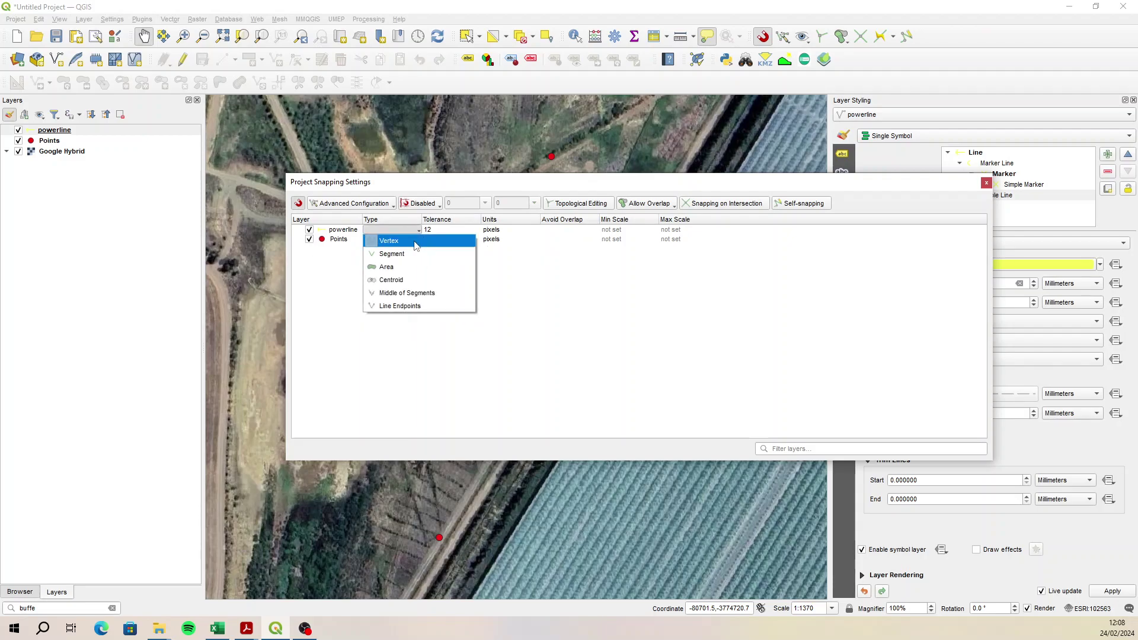
{"action": "left_click", "coordinate": [385, 255]}
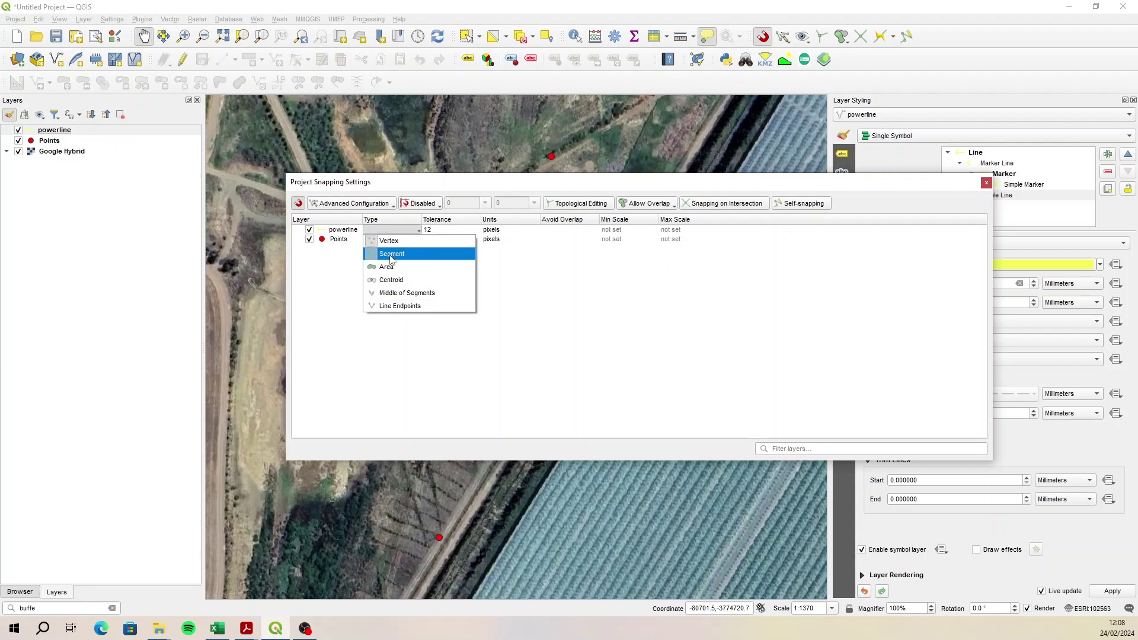
{"action": "left_click", "coordinate": [409, 256]}
{"action": "left_click", "coordinate": [985, 191]}
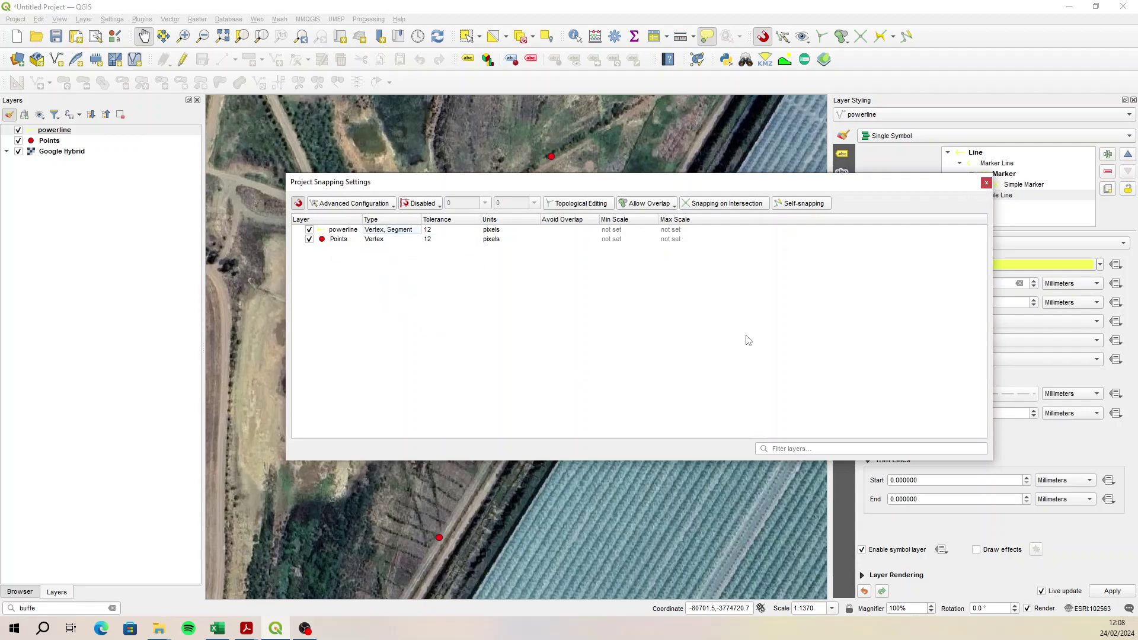
{"action": "left_click", "coordinate": [987, 182]}
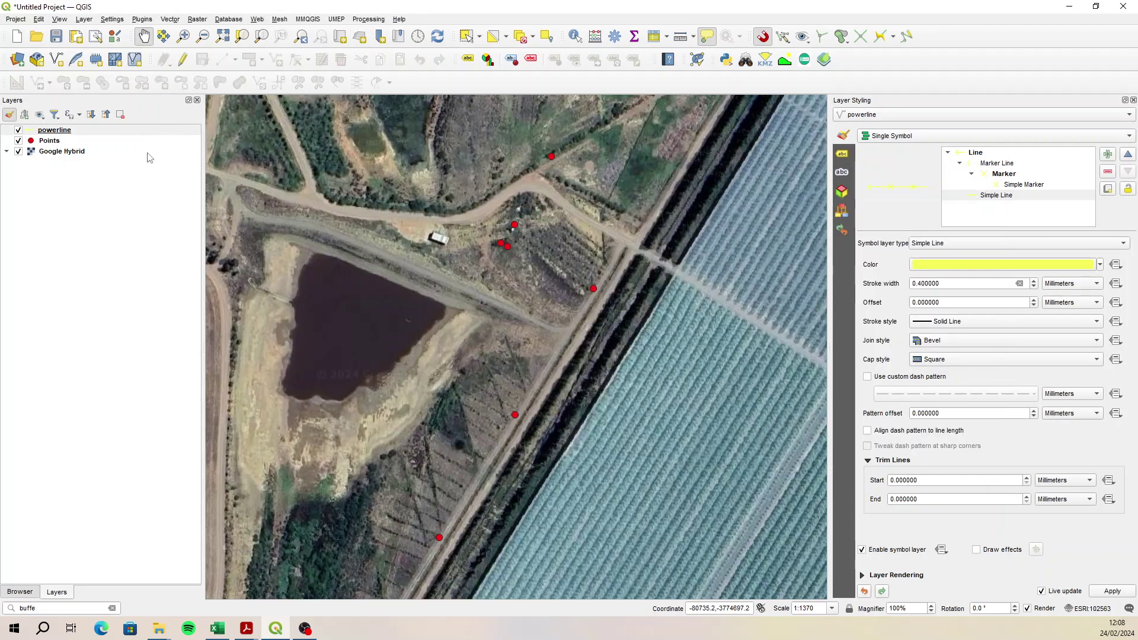
{"action": "left_click", "coordinate": [97, 131]}
Digitise a powerline through the red points from the southernmost to the top one.
{"action": "left_click", "coordinate": [182, 59]}
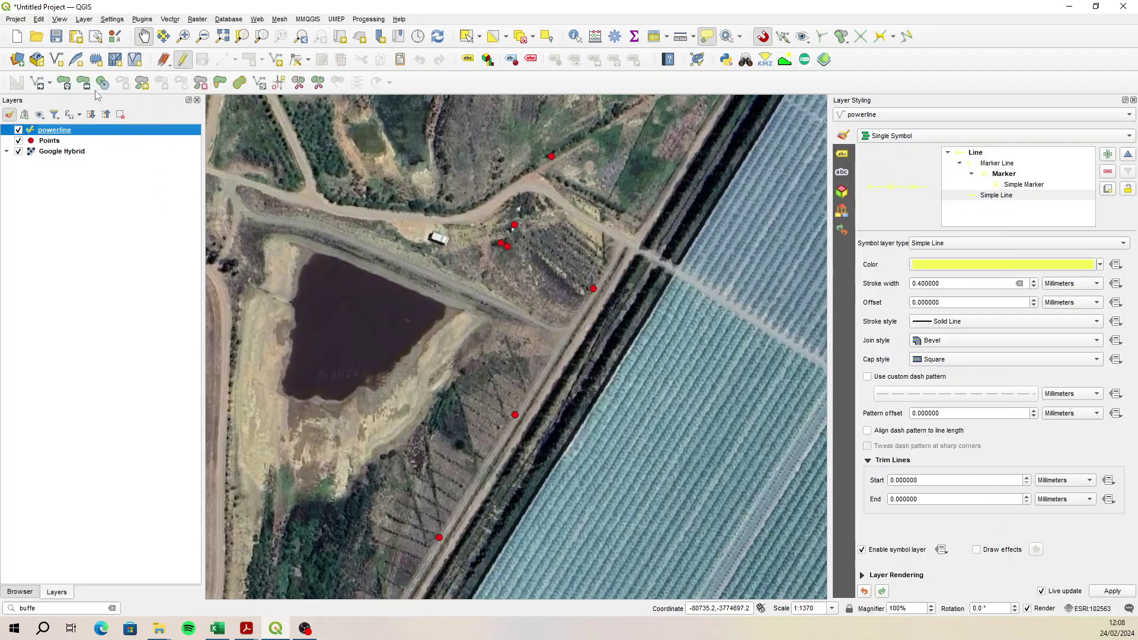
{"action": "left_click", "coordinate": [222, 60]}
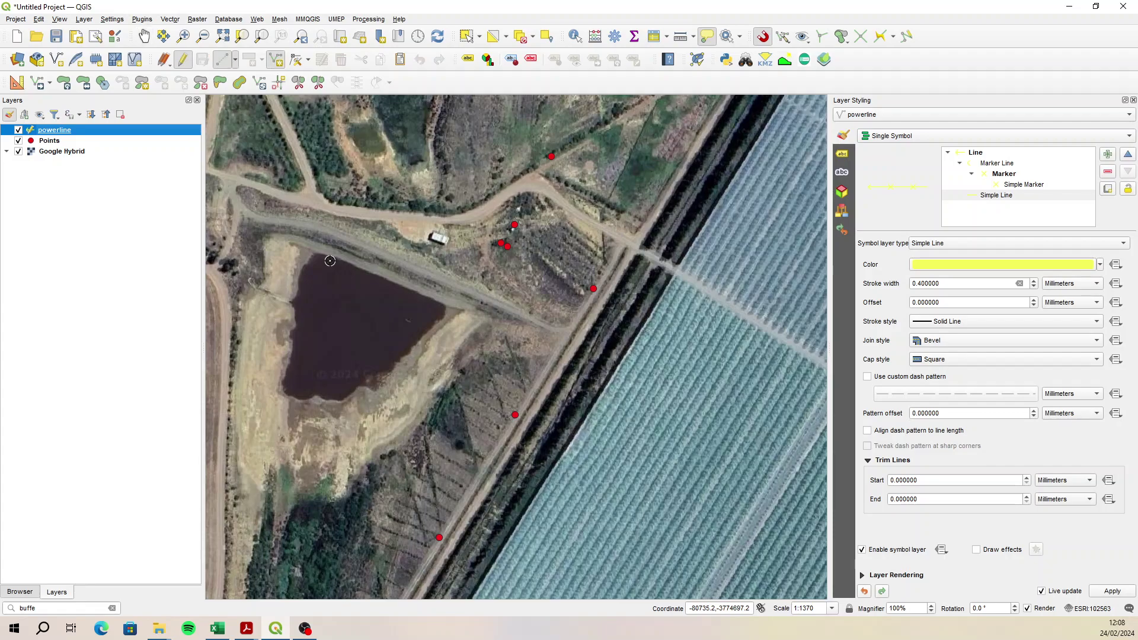
{"action": "left_click", "coordinate": [436, 537]}
{"action": "left_click", "coordinate": [515, 415]}
{"action": "left_click", "coordinate": [593, 288]}
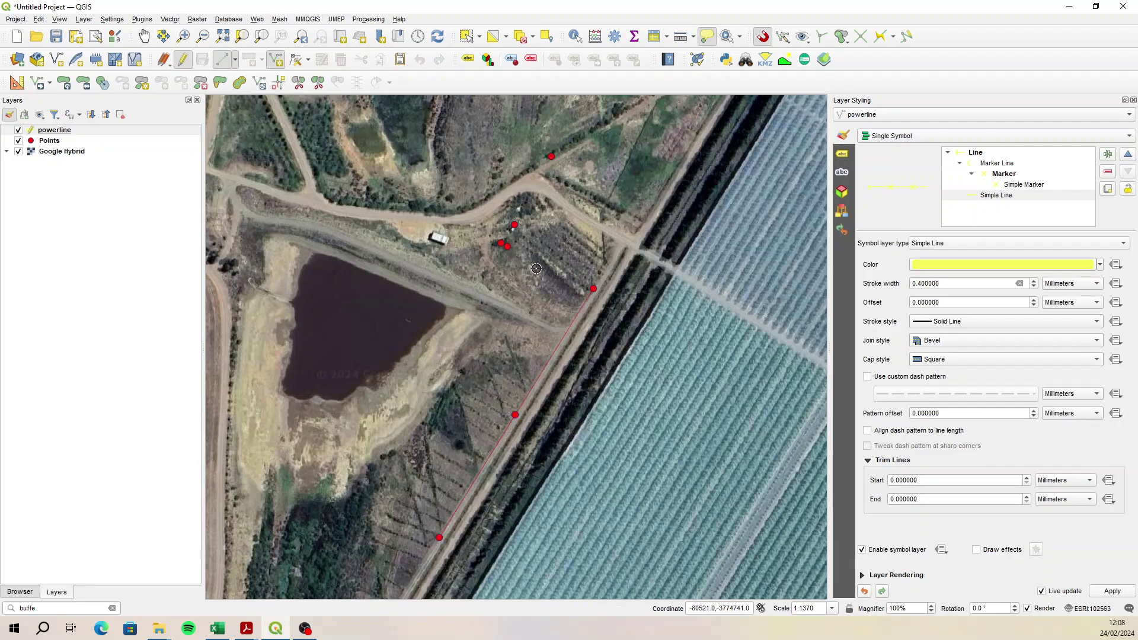
{"action": "left_click", "coordinate": [502, 244]}
{"action": "left_click", "coordinate": [552, 158]}
{"action": "right_click", "coordinate": [551, 158]}
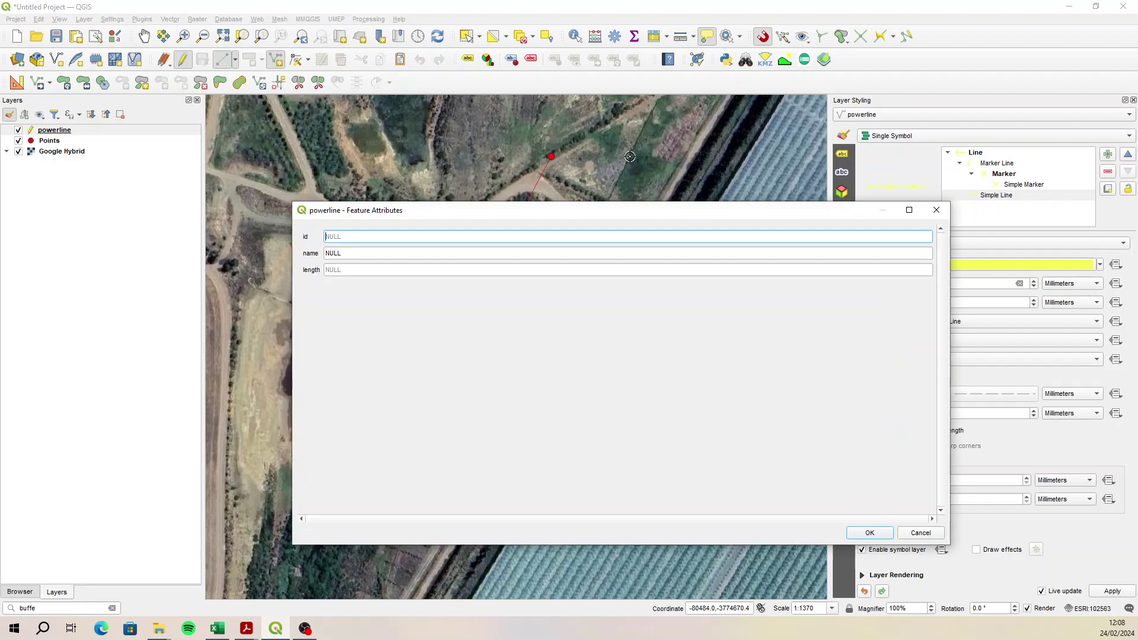
Give the new line id 1 and name 'powerline', and save the feature.
{"action": "type", "text": "1"}
{"action": "key", "text": "Tab"}
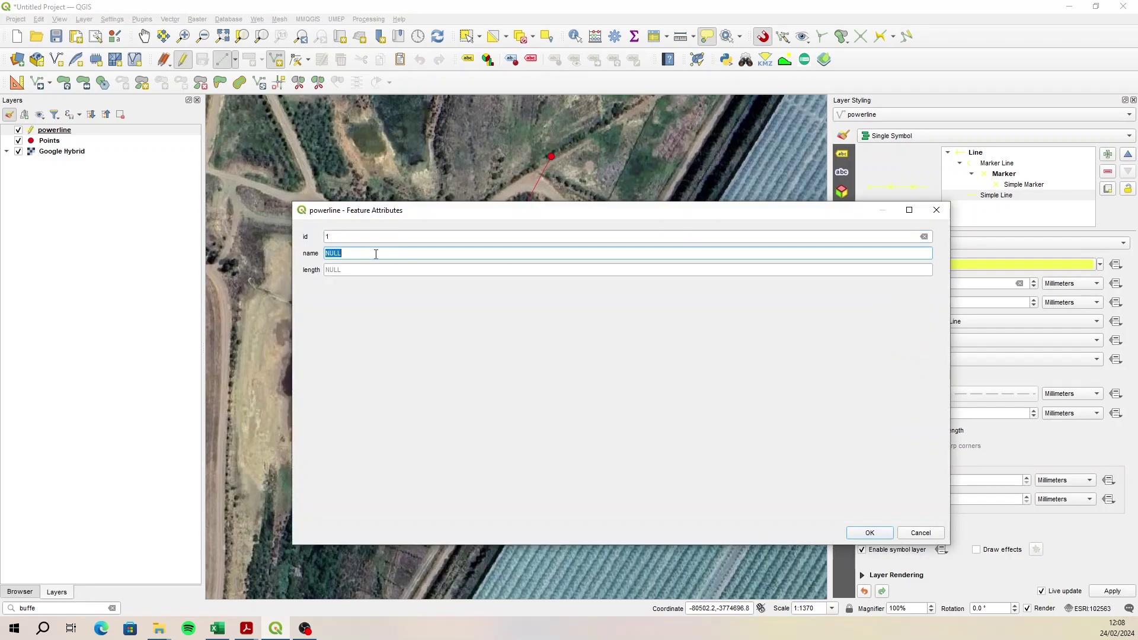
{"action": "type", "text": "po"}
{"action": "left_click", "coordinate": [869, 533]}
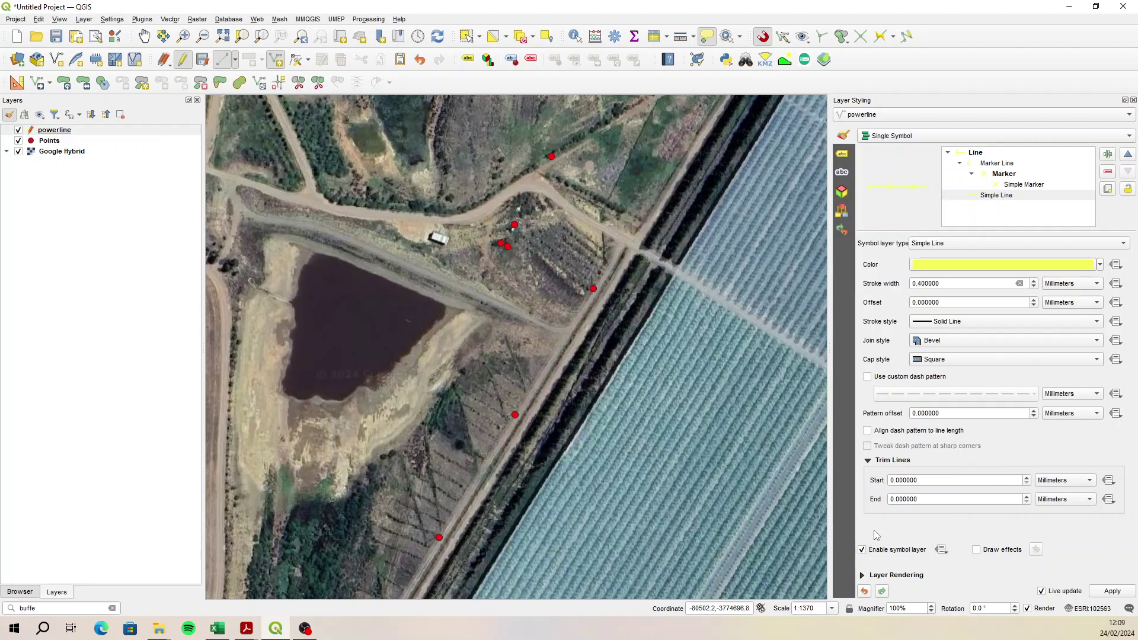
{"action": "right_click", "coordinate": [62, 130]}
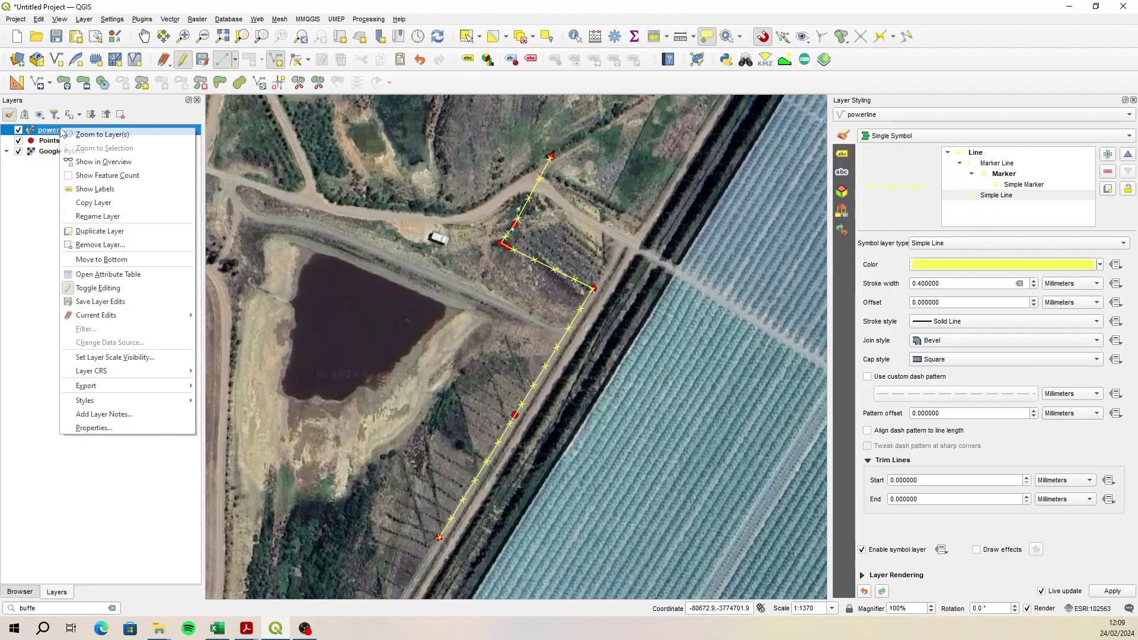
In the Attributes Form, set the length default to $length with apply on update.
{"action": "left_click", "coordinate": [161, 427]}
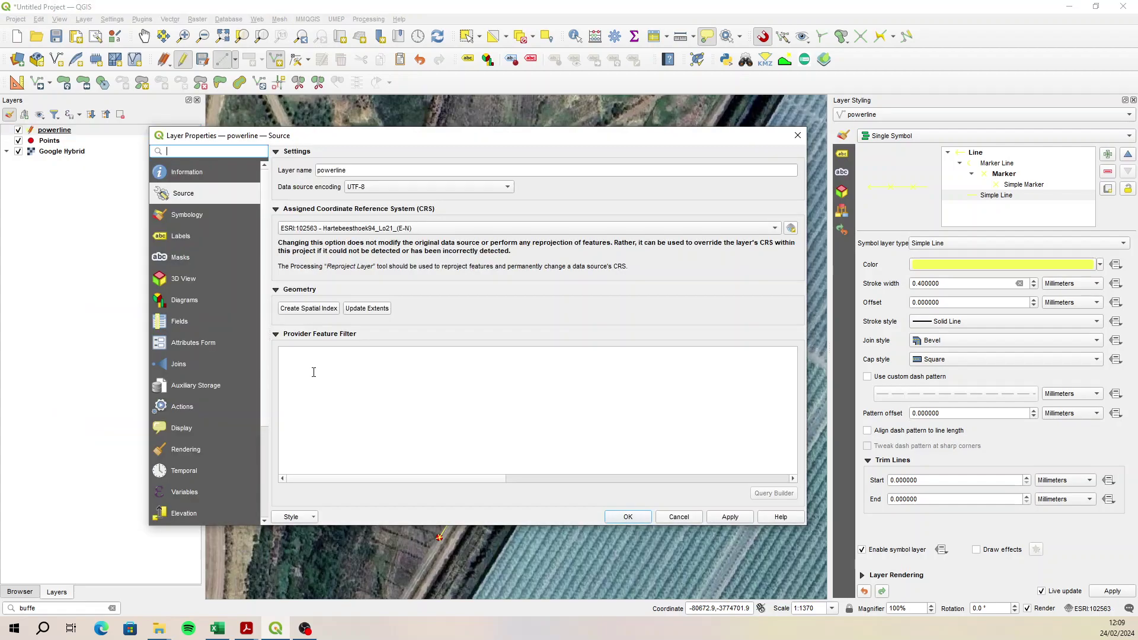
{"action": "left_click", "coordinate": [220, 345]}
{"action": "left_click", "coordinate": [320, 210]}
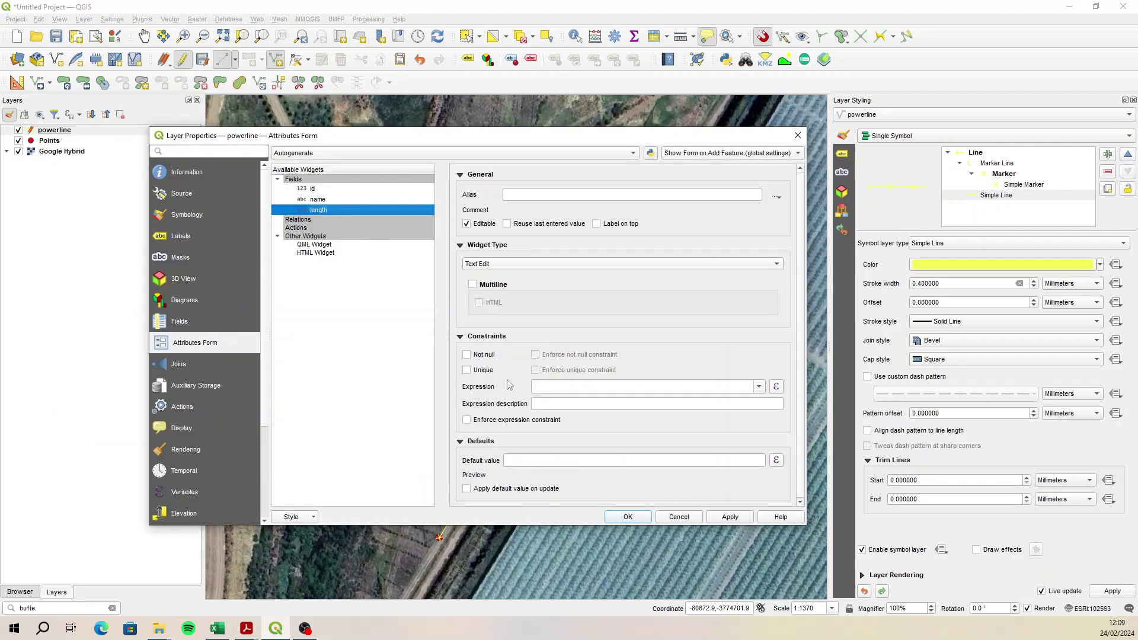
{"action": "left_click", "coordinate": [515, 460]}
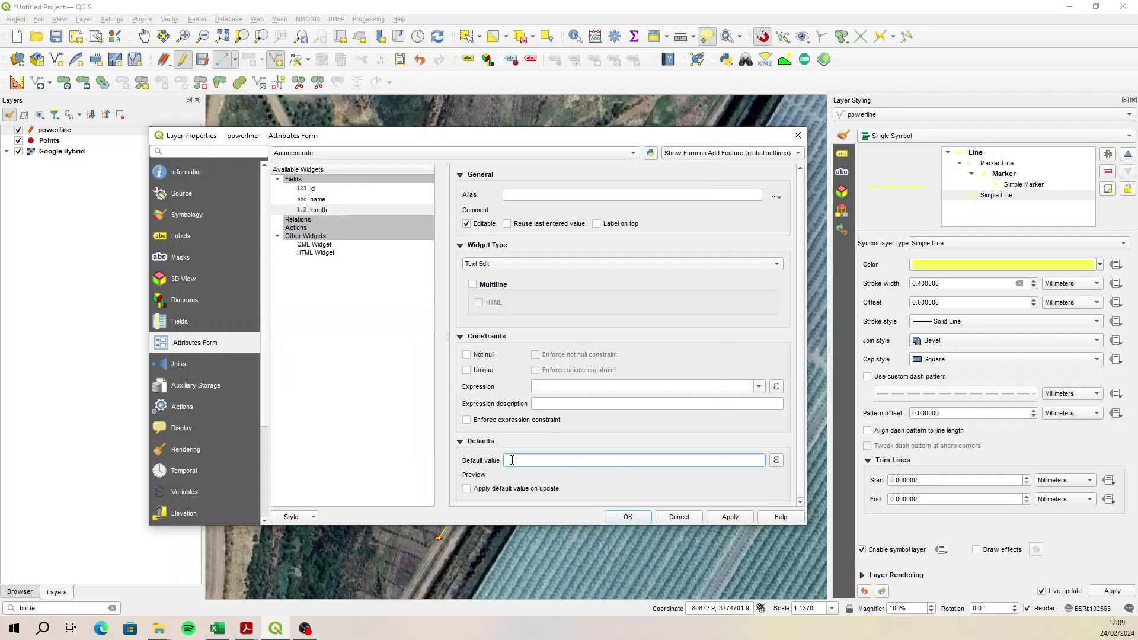
{"action": "type", "text": "$length"}
{"action": "left_click", "coordinate": [467, 489]}
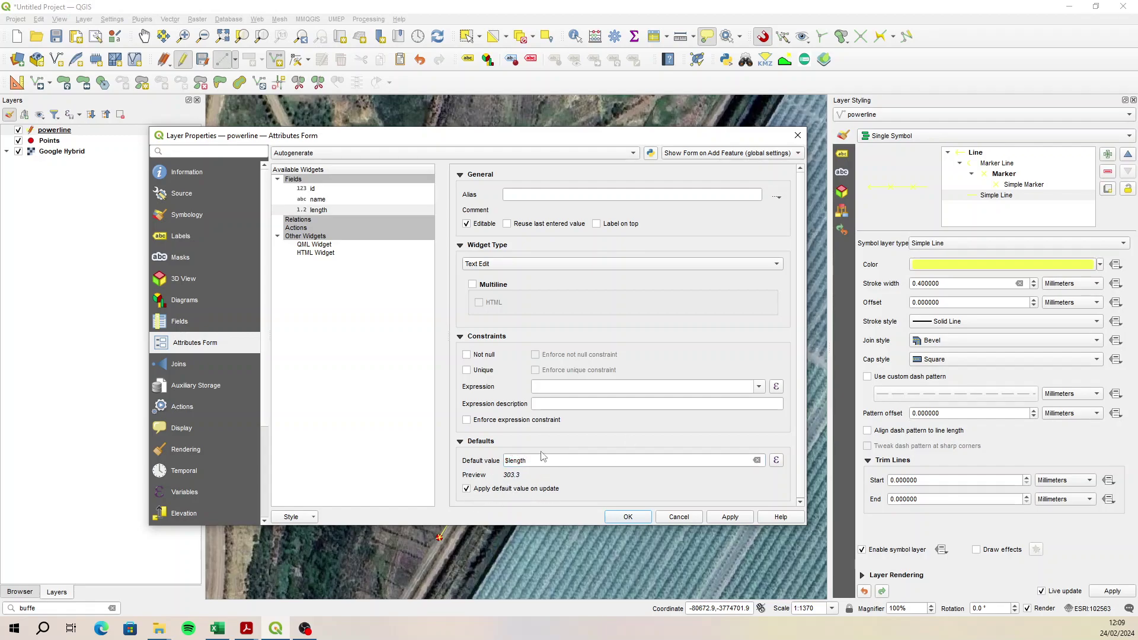
{"action": "left_click", "coordinate": [627, 517]}
Digitise a second powerline north of the pond, accepting its automatic 253.9 length.
{"action": "scroll", "coordinate": [582, 391], "scroll_direction": "down", "scroll_amount": 2}
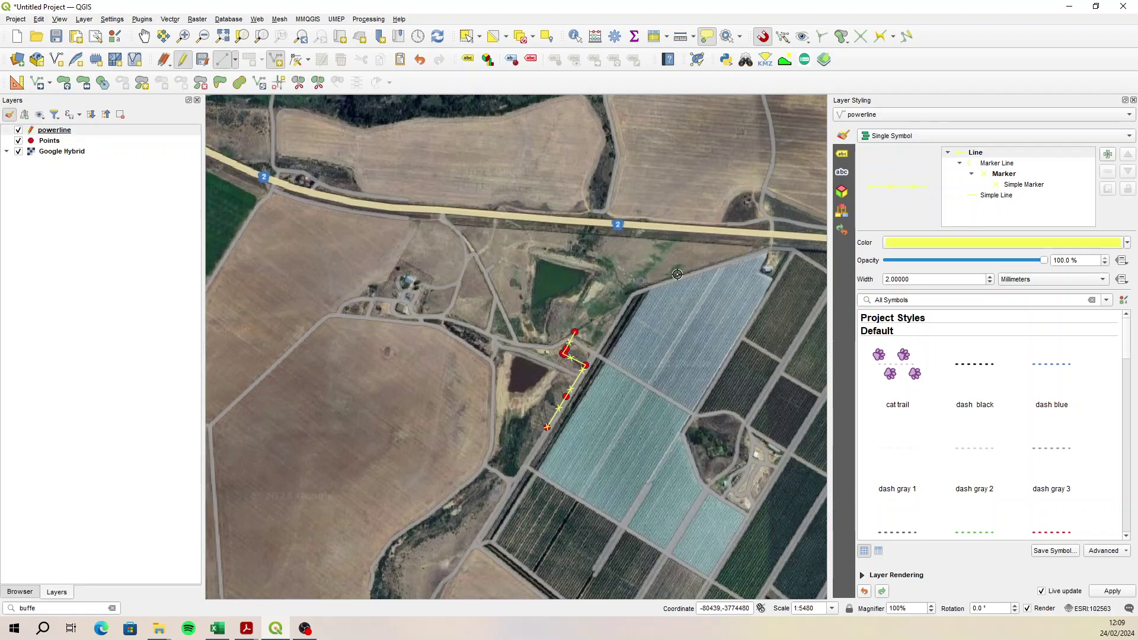
{"action": "right_click", "coordinate": [668, 300]}
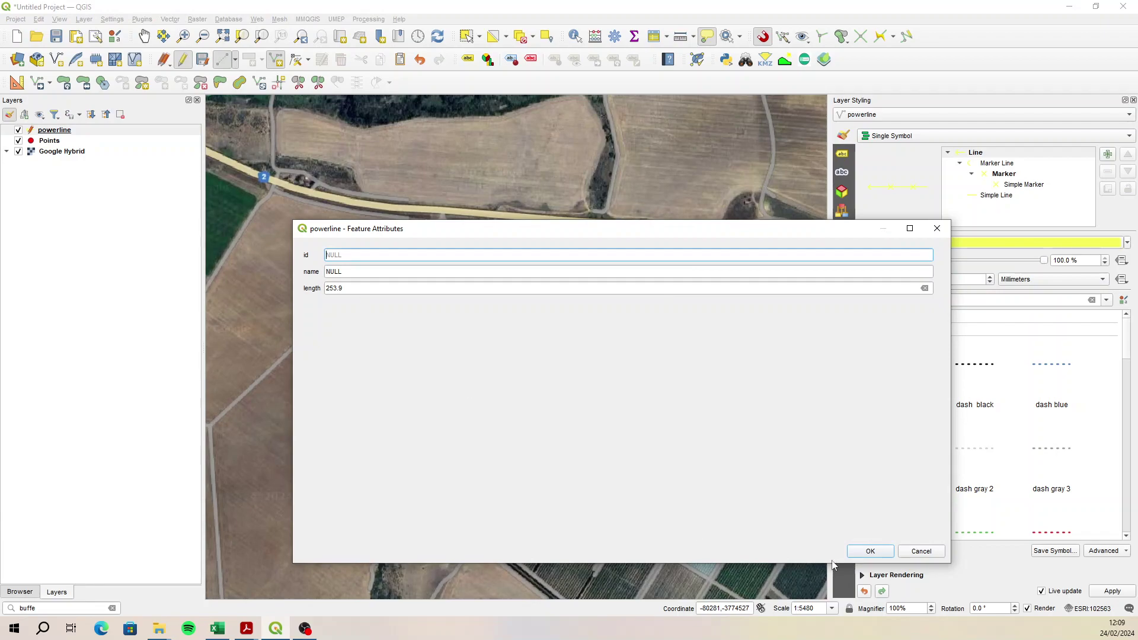
{"action": "left_click", "coordinate": [870, 551]}
{"action": "scroll", "coordinate": [606, 290], "scroll_direction": "up", "scroll_amount": 1}
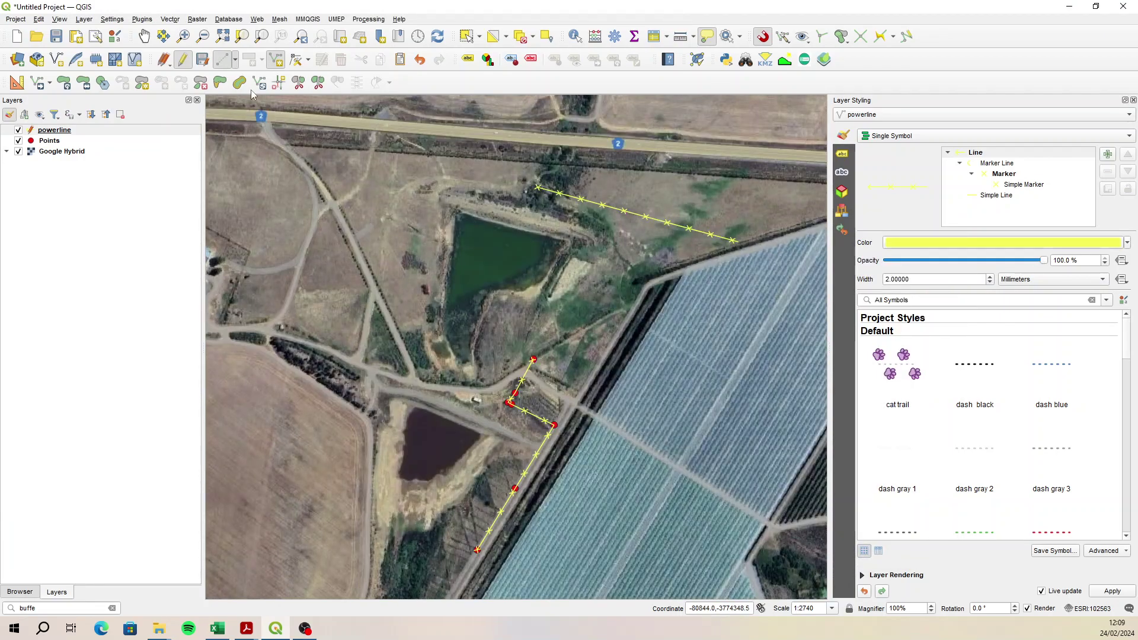
{"action": "left_click", "coordinate": [278, 82]}
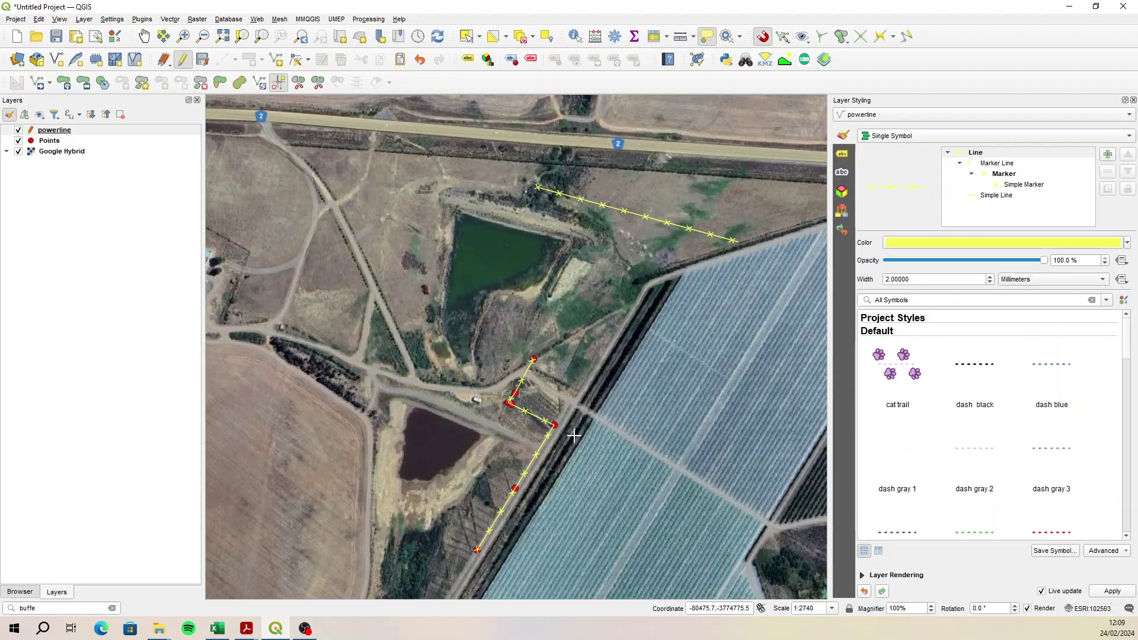
Trim the upper powerline's left part and move it along the pond's top edge.
{"action": "left_click", "coordinate": [627, 209]}
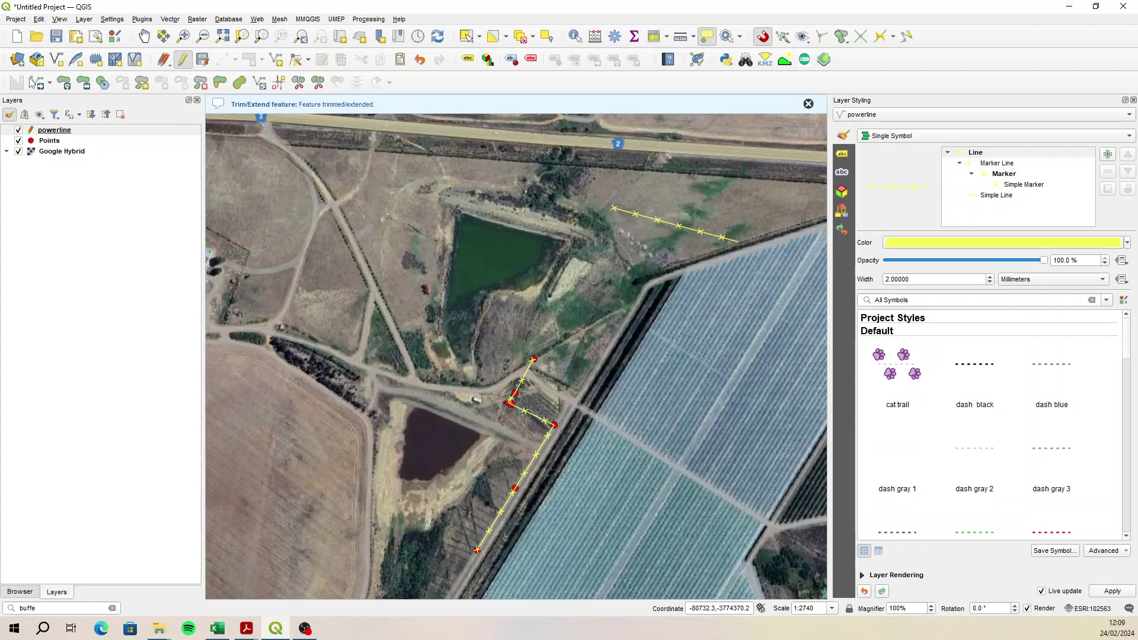
{"action": "left_click", "coordinate": [51, 85]}
{"action": "left_click", "coordinate": [71, 98]}
{"action": "left_click_drag", "start_coordinate": [703, 233], "coordinate": [613, 235]}
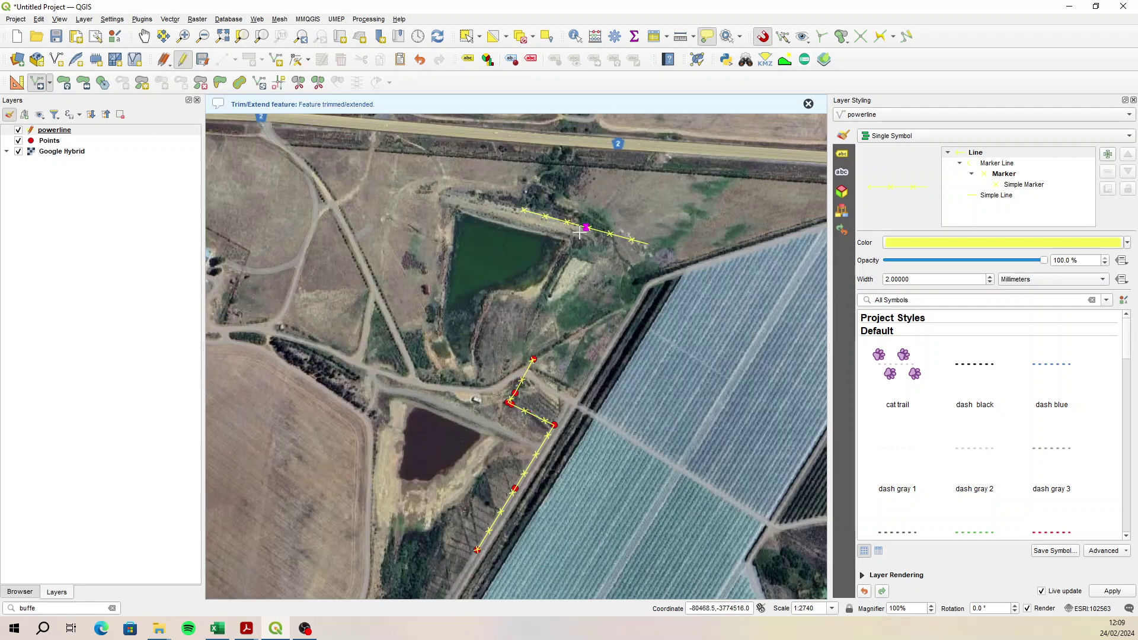
Extend the lower powerline with Trim/Extend until it meets the upper line.
{"action": "left_click", "coordinate": [282, 85]}
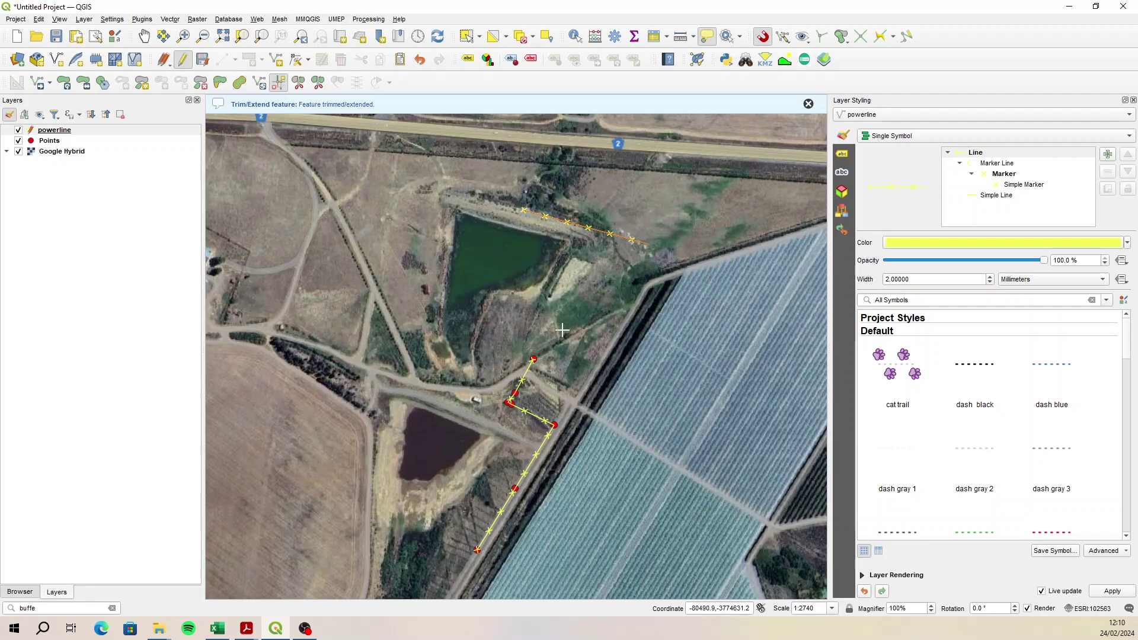
{"action": "left_click", "coordinate": [529, 367]}
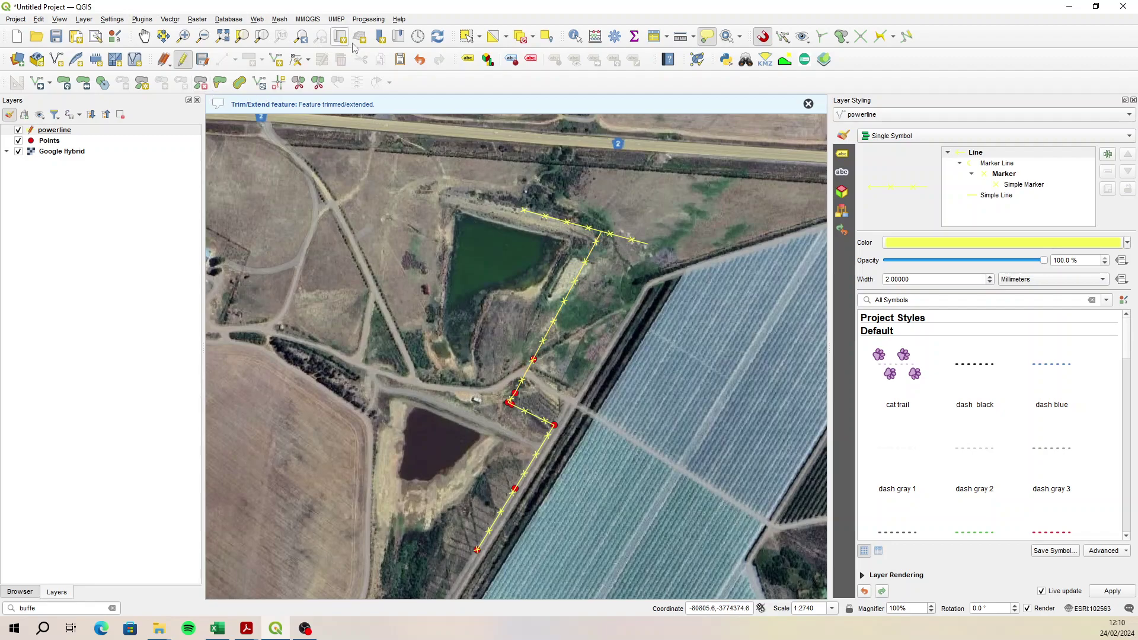
{"action": "left_click", "coordinate": [466, 36]}
Delete the stray line along the dam top, save powerline edits and stop editing.
{"action": "left_click_drag", "start_coordinate": [673, 219], "coordinate": [636, 265]}
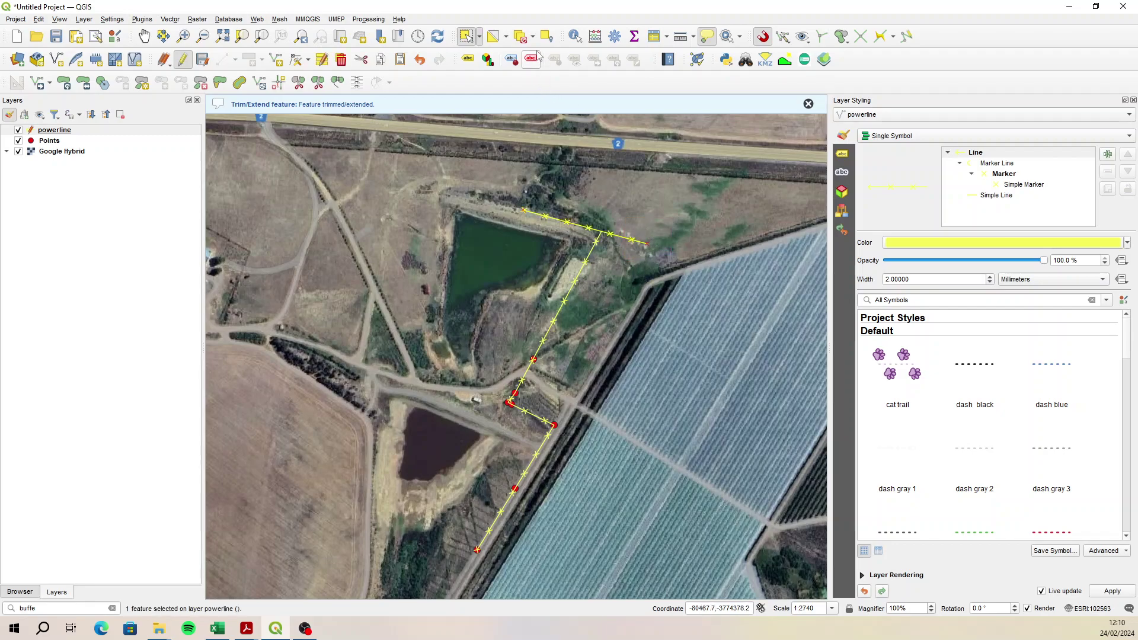
{"action": "left_click", "coordinate": [341, 59]}
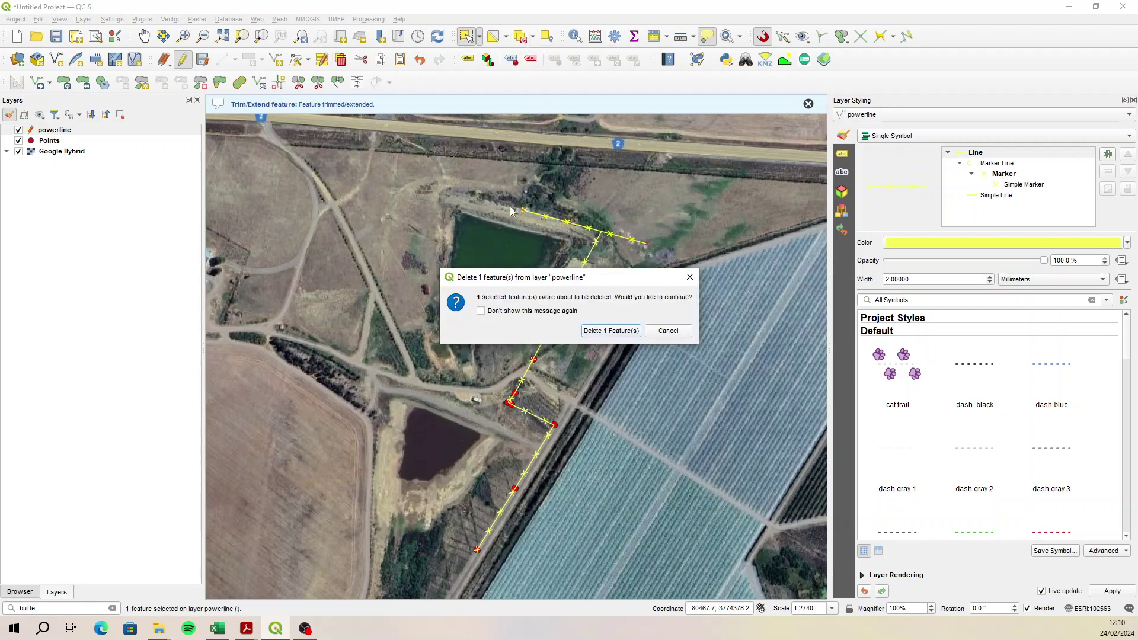
{"action": "left_click", "coordinate": [611, 330]}
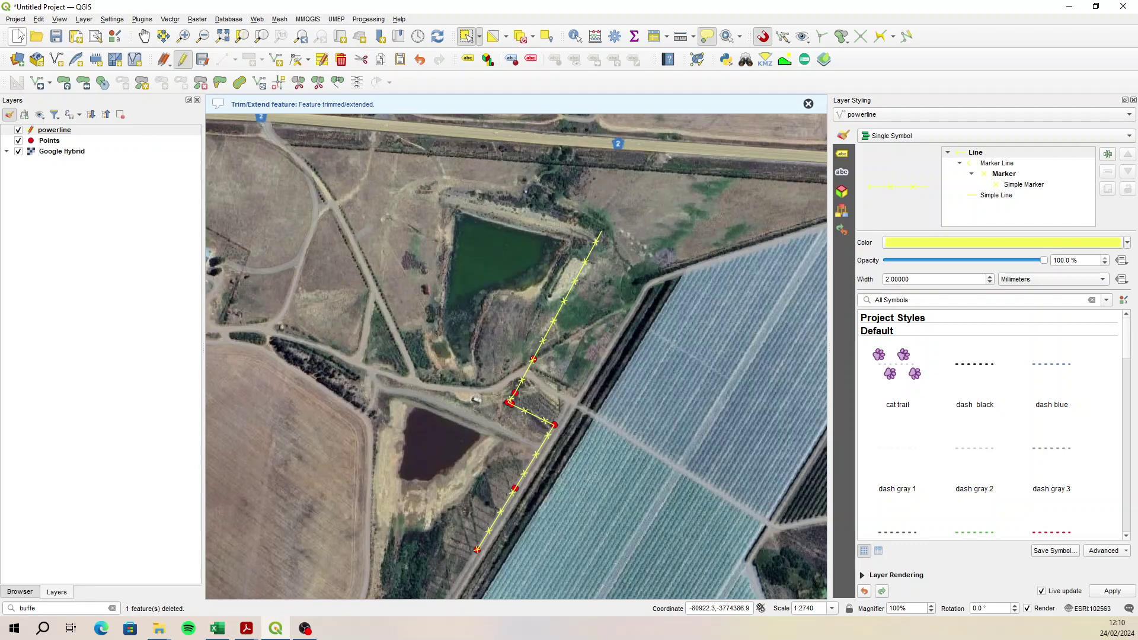
{"action": "left_click", "coordinate": [206, 62]}
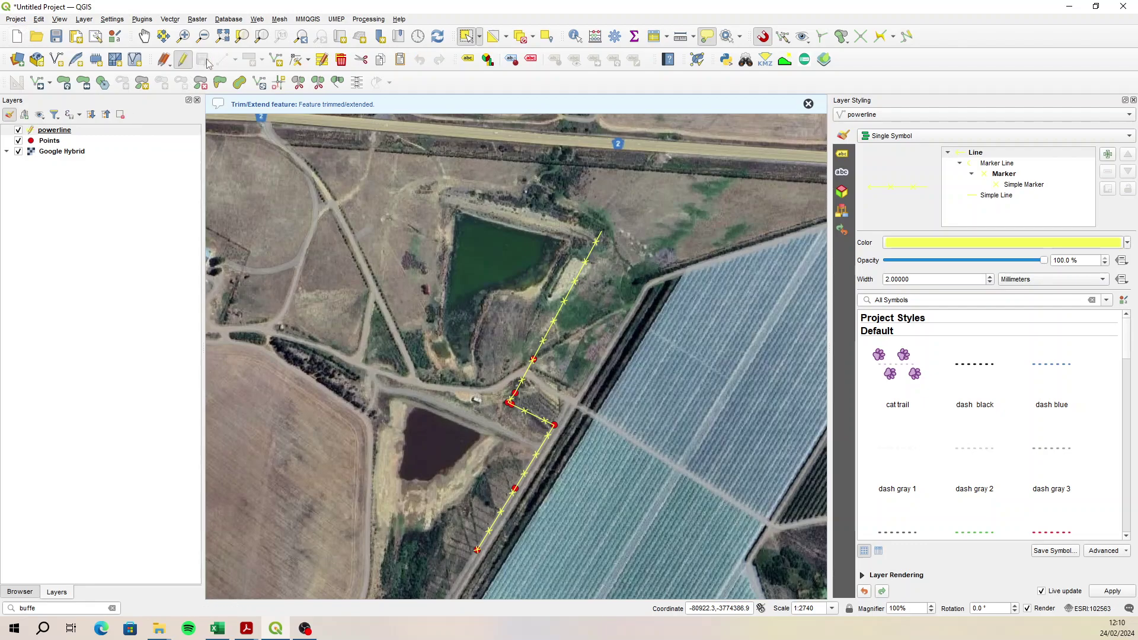
{"action": "left_click", "coordinate": [182, 59]}
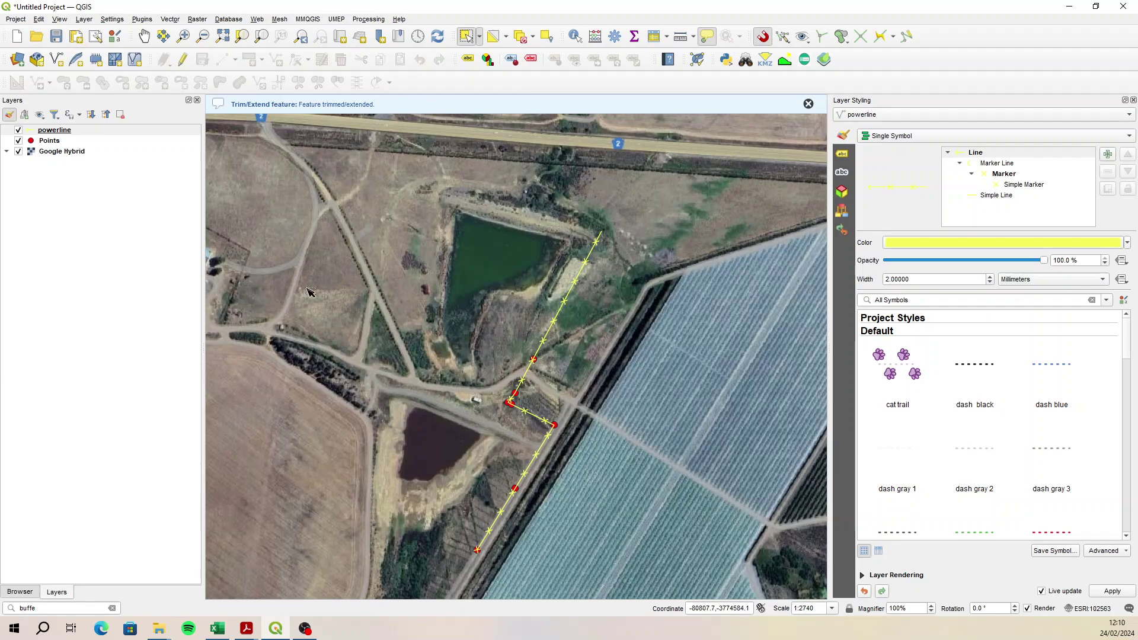
Find and open the Buffer algorithm by searching 'buffer' in the locator.
{"action": "left_click", "coordinate": [57, 609]}
{"action": "type", "text": "buffe"}
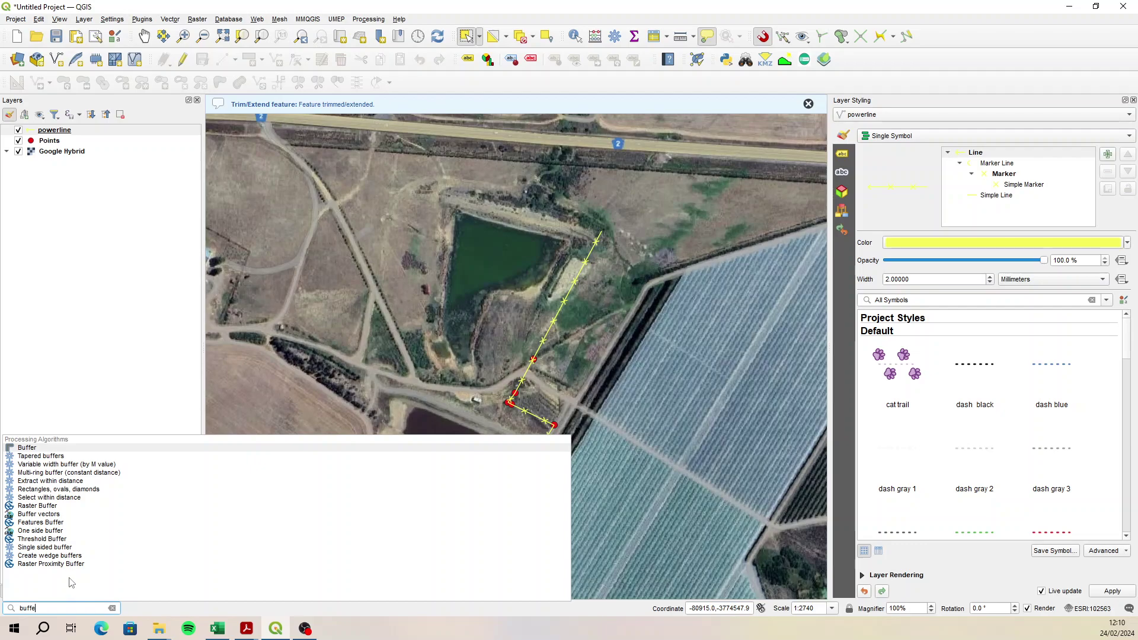
{"action": "left_click_drag", "start_coordinate": [54, 608], "coordinate": [2, 616]}
{"action": "type", "text": "buffer"}
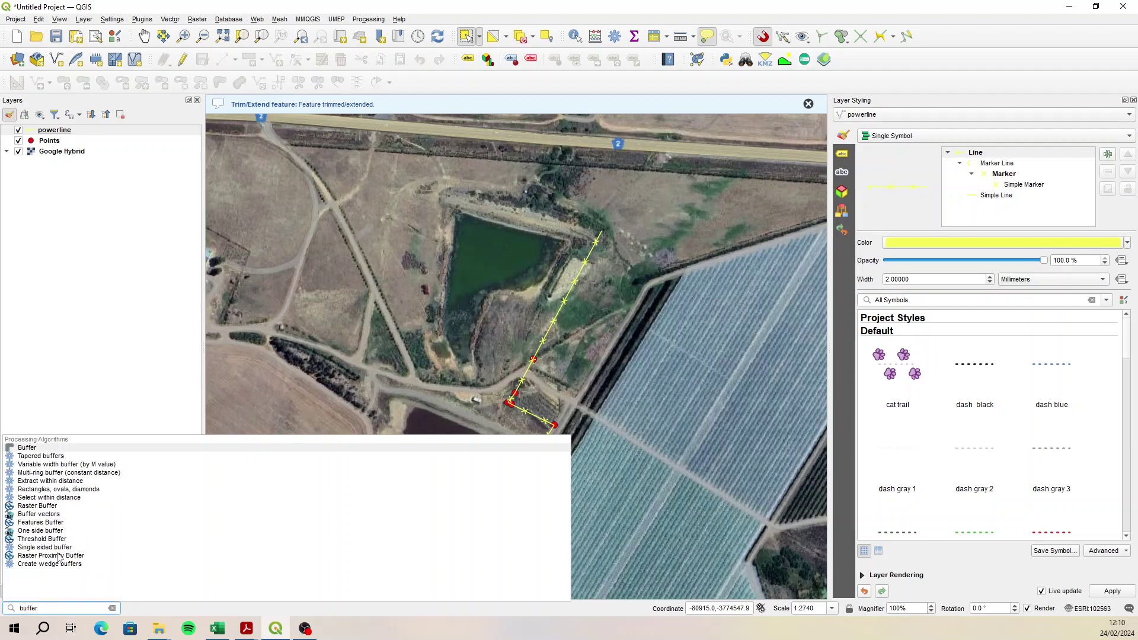
{"action": "left_click", "coordinate": [33, 449]}
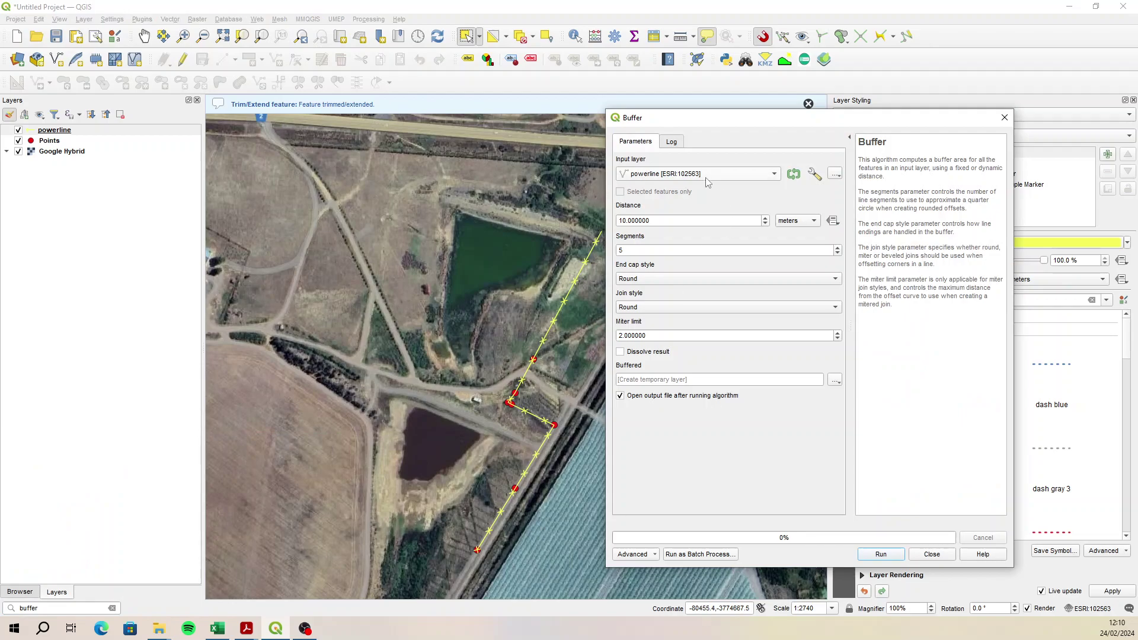
Save the 10 m powerline buffer to powerlineBuffer.shp and run it.
{"action": "left_click", "coordinate": [836, 381]}
{"action": "left_click", "coordinate": [851, 386]}
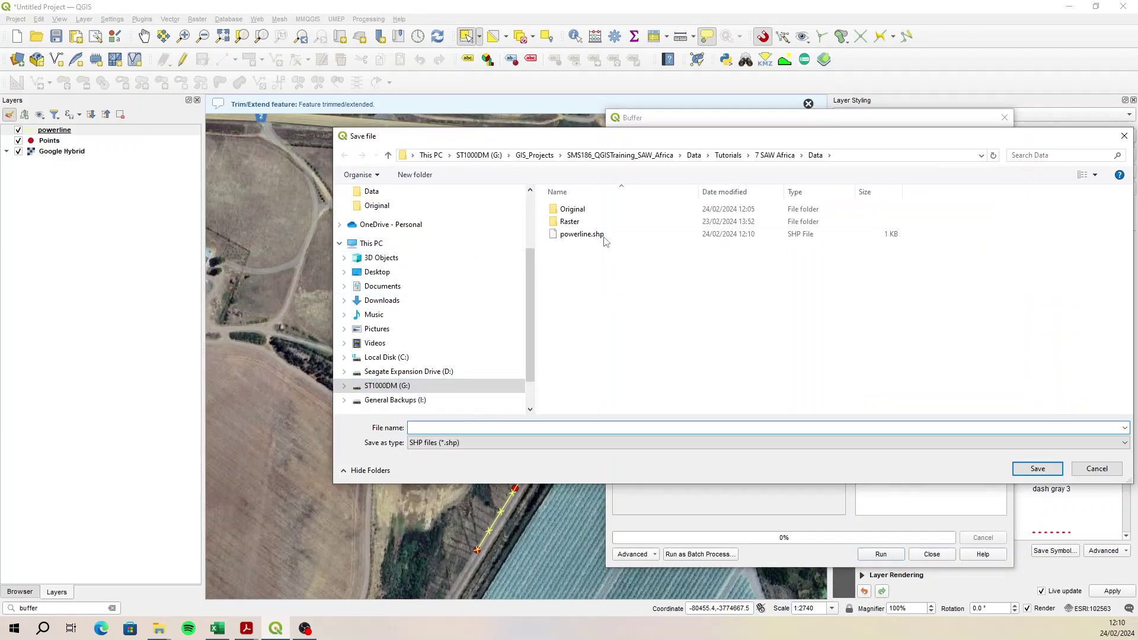
{"action": "left_click", "coordinate": [604, 237]}
{"action": "left_click", "coordinate": [443, 428]}
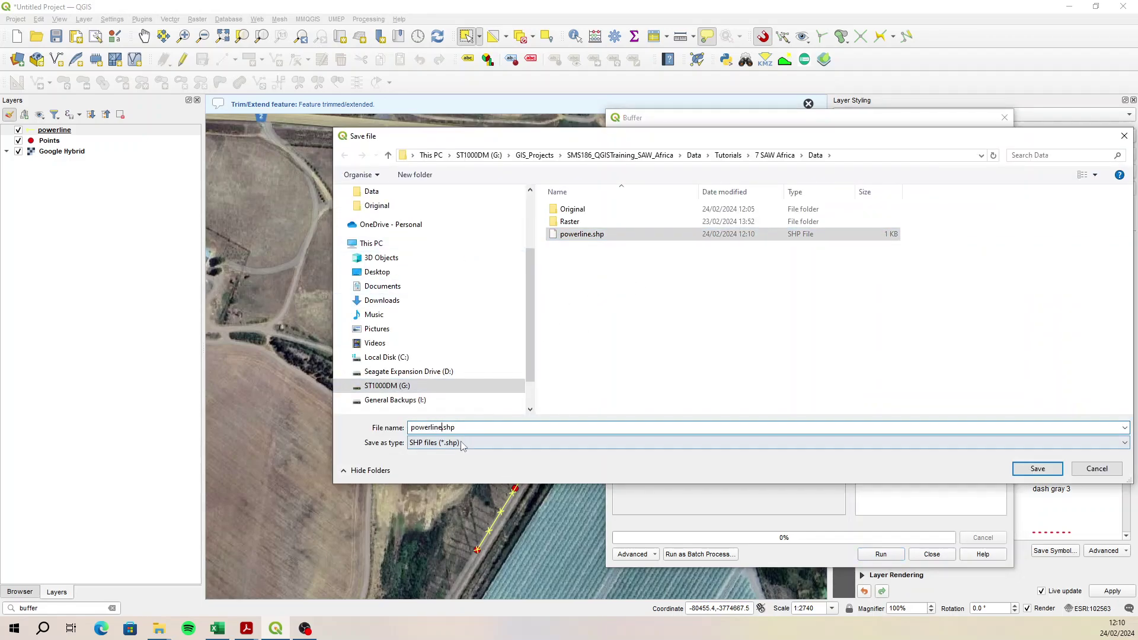
{"action": "type", "text": "Buffer"}
{"action": "left_click", "coordinate": [1037, 469]}
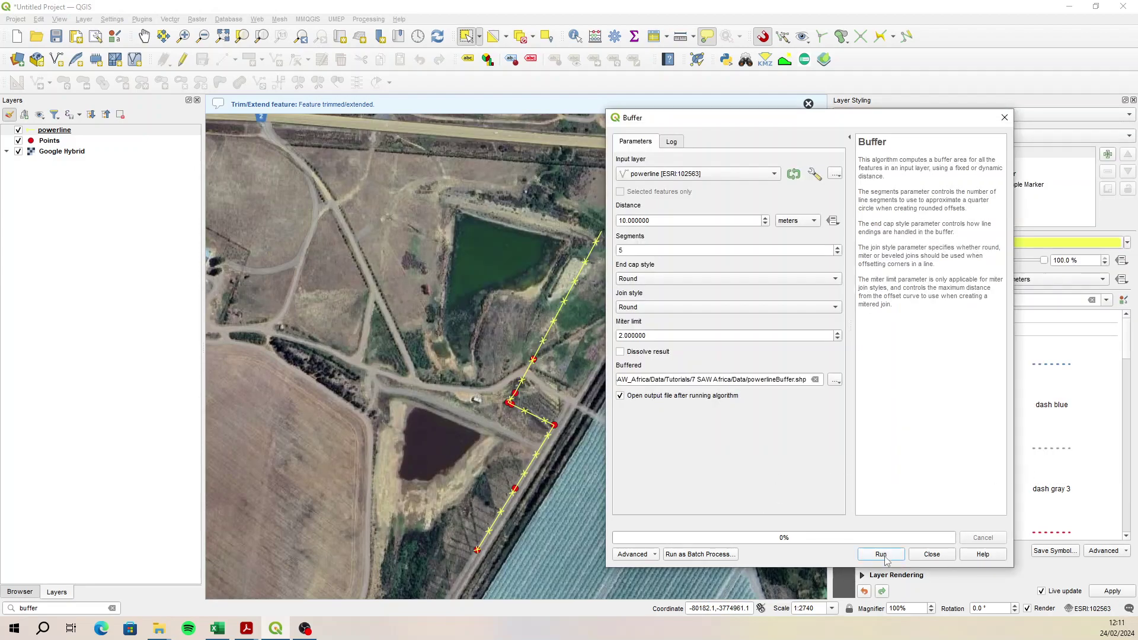
{"action": "left_click", "coordinate": [885, 558]}
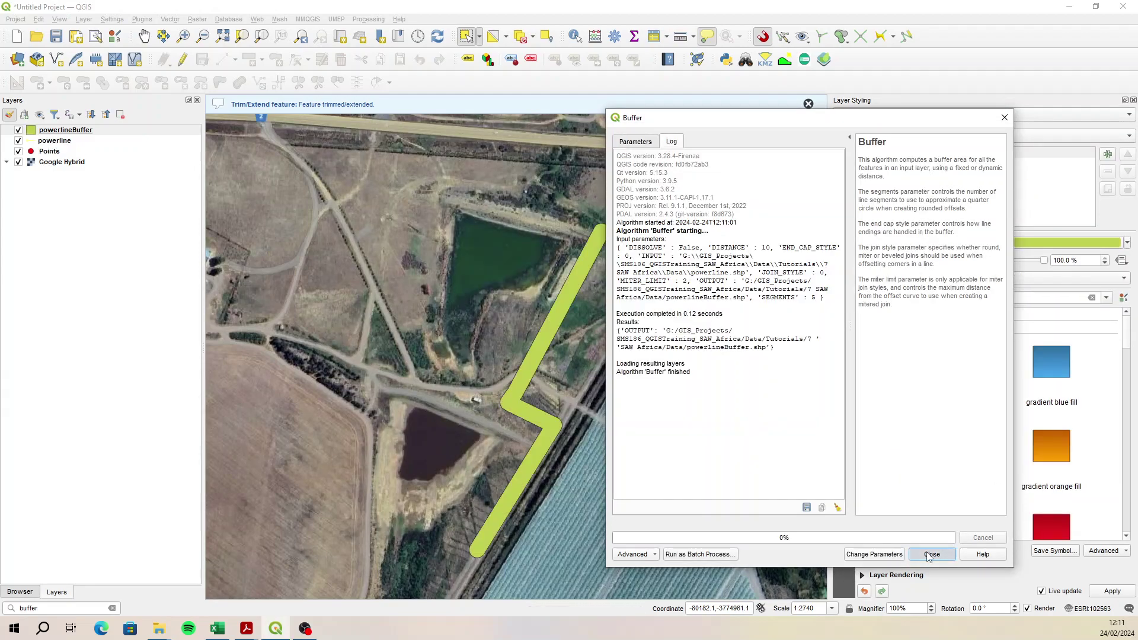
Move powerlineBuffer below Points and give it a cyan BDiagonal hatch fill.
{"action": "left_click", "coordinate": [930, 554]}
{"action": "left_click", "coordinate": [57, 131]}
{"action": "left_click_drag", "start_coordinate": [41, 132], "coordinate": [81, 160]}
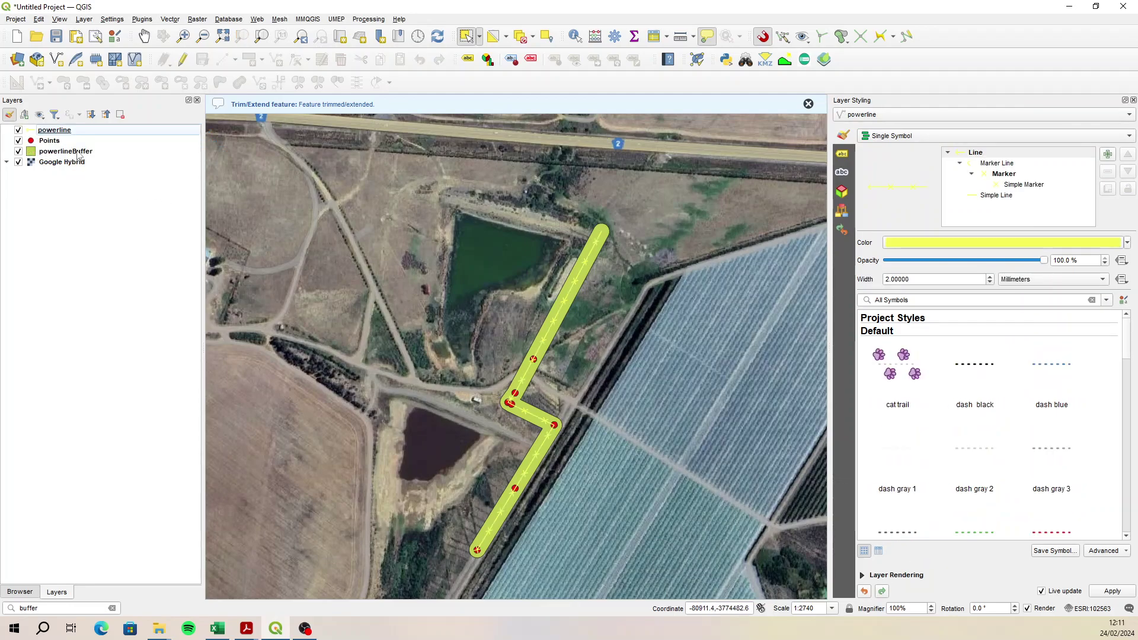
{"action": "left_click", "coordinate": [78, 155]}
{"action": "left_click", "coordinate": [981, 164]}
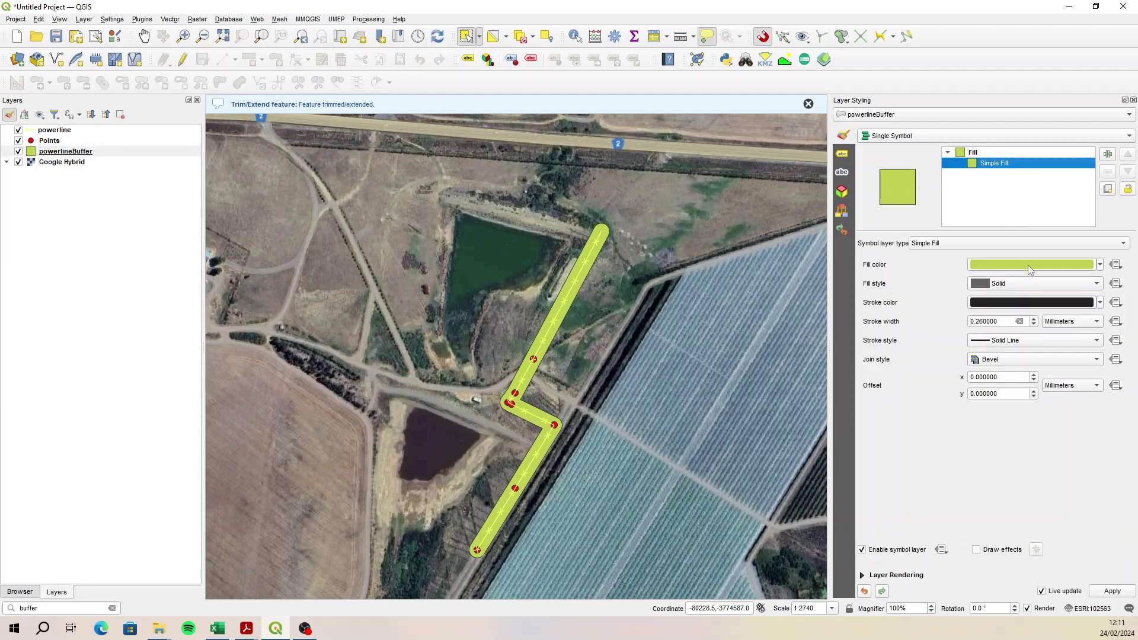
{"action": "left_click", "coordinate": [1022, 285]}
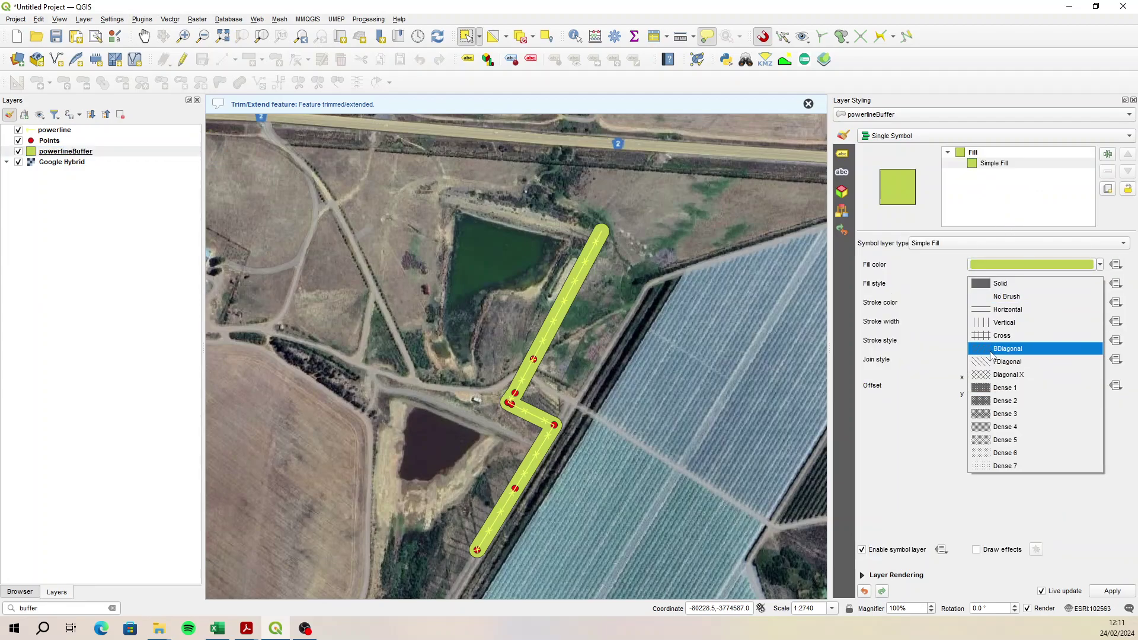
{"action": "left_click", "coordinate": [992, 351]}
{"action": "left_click", "coordinate": [1007, 265]}
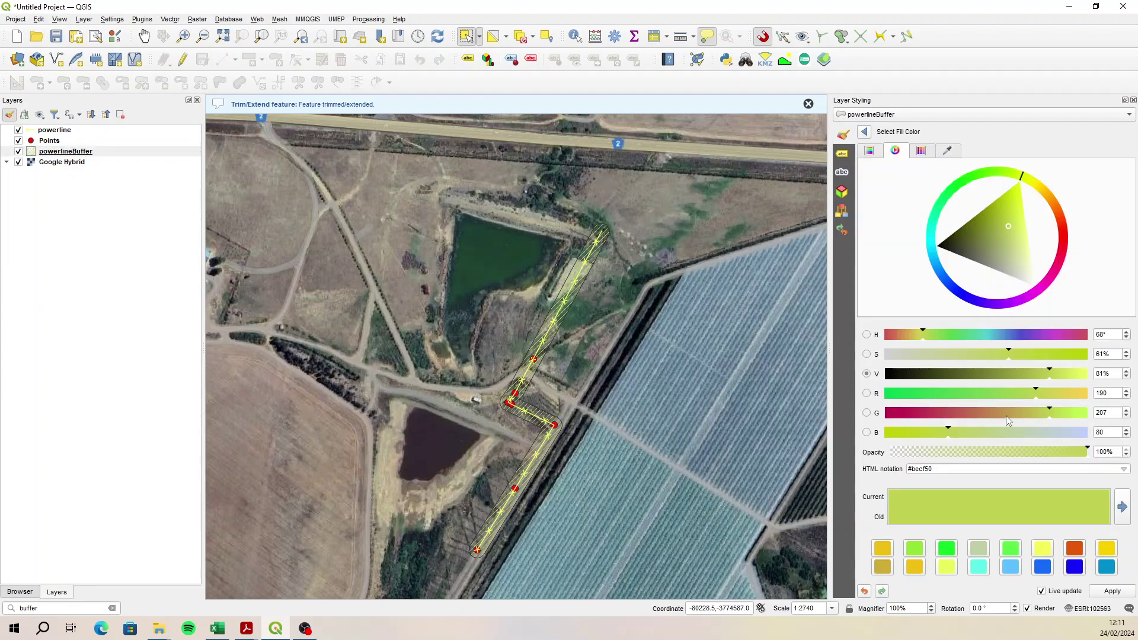
{"action": "left_click_drag", "start_coordinate": [932, 232], "coordinate": [961, 237]}
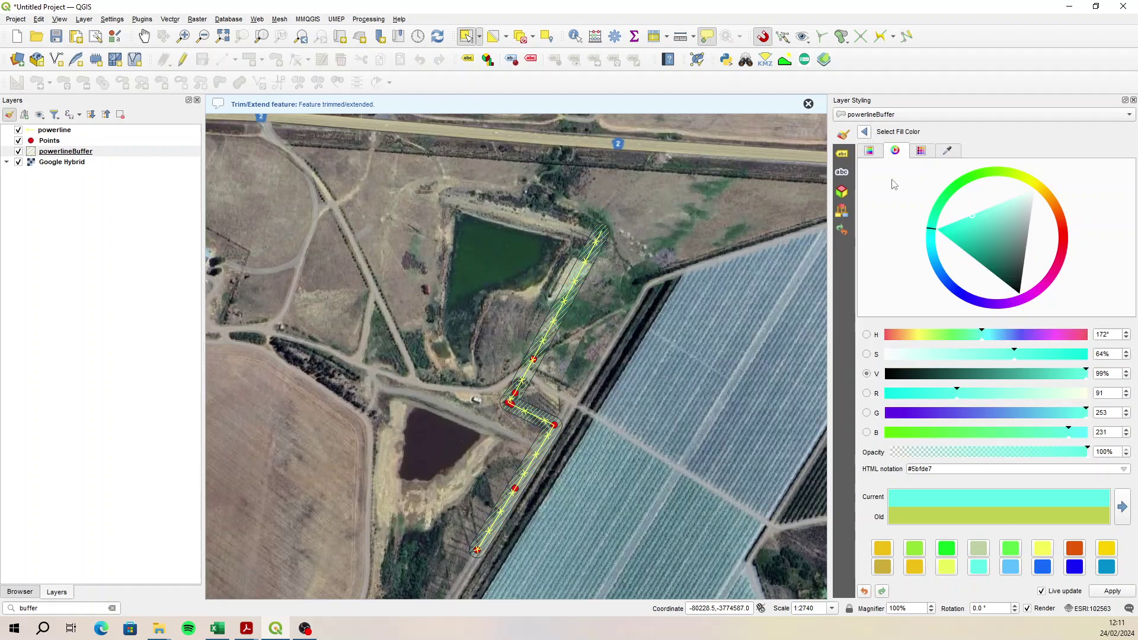
{"action": "key", "text": "Escape"}
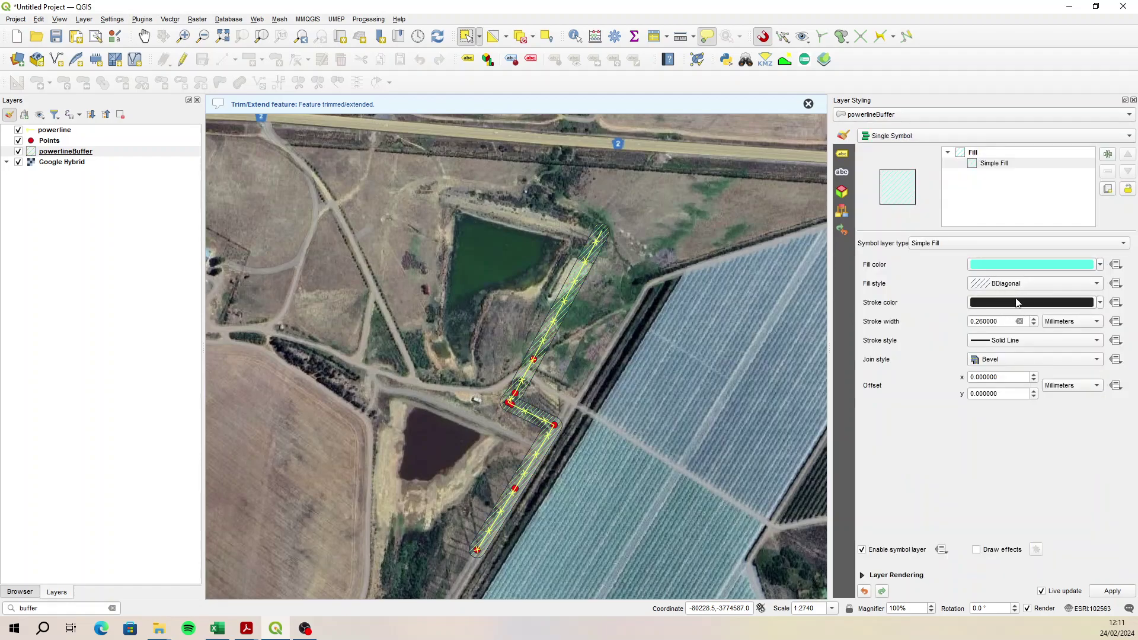
Give the buffer a dashed cyan 0.4 mm outline and start a new shapefile layer.
{"action": "left_click", "coordinate": [1016, 302]}
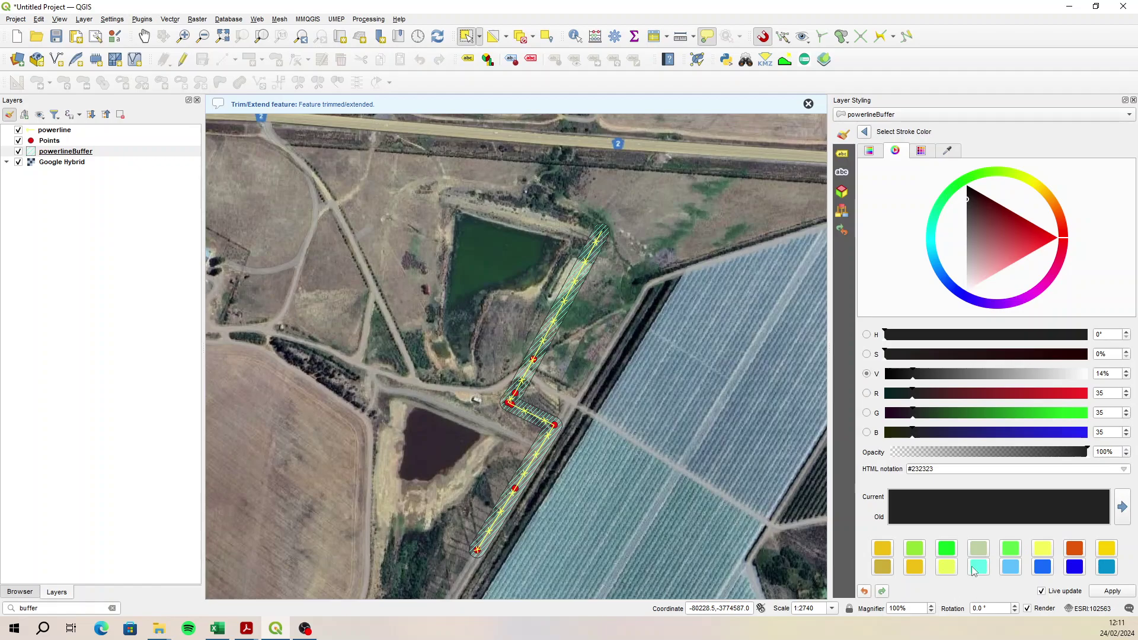
{"action": "left_click", "coordinate": [975, 567]}
{"action": "left_click", "coordinate": [864, 133]}
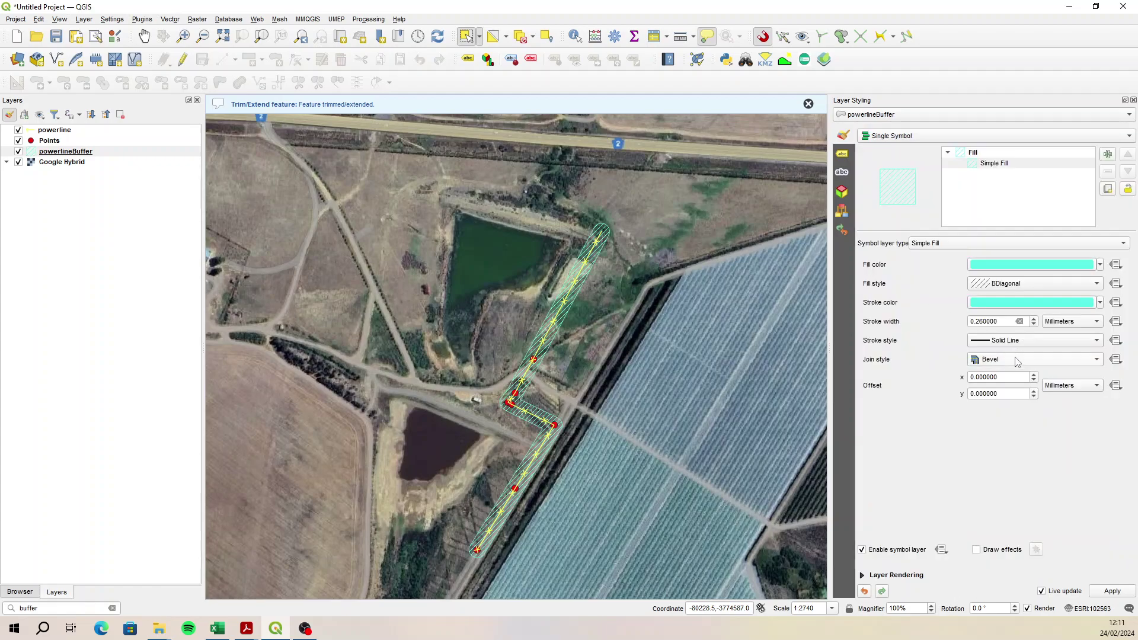
{"action": "left_click", "coordinate": [1034, 340]}
{"action": "left_click", "coordinate": [1002, 366]}
{"action": "key", "text": "shift+Tab"}
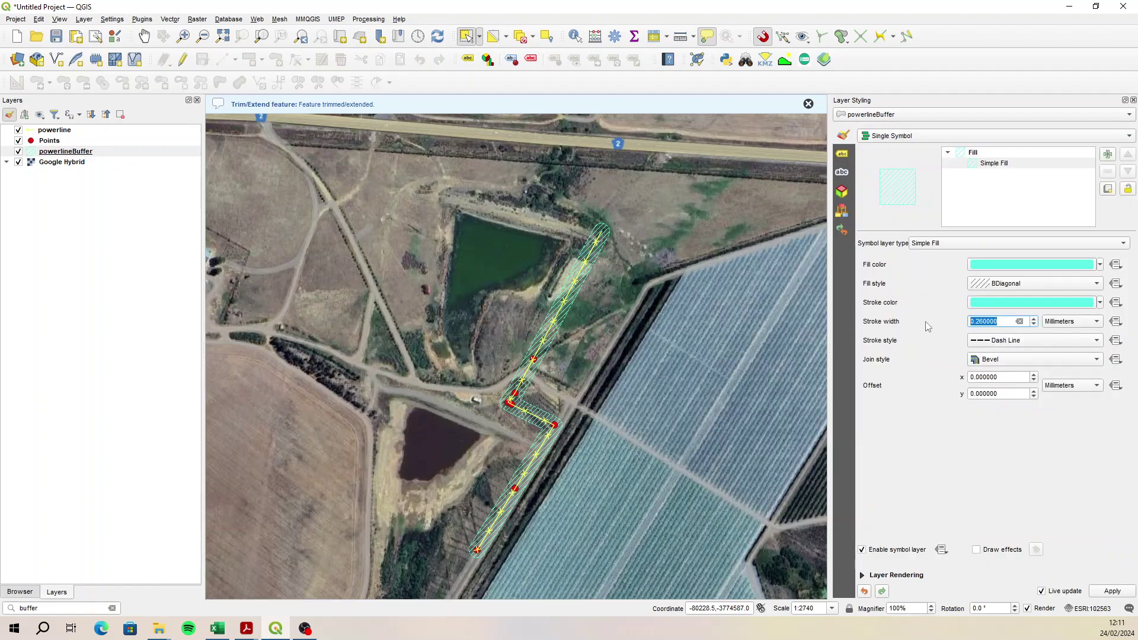
{"action": "type", "text": "0.4"}
{"action": "scroll", "coordinate": [575, 360], "scroll_direction": "up", "scroll_amount": 1}
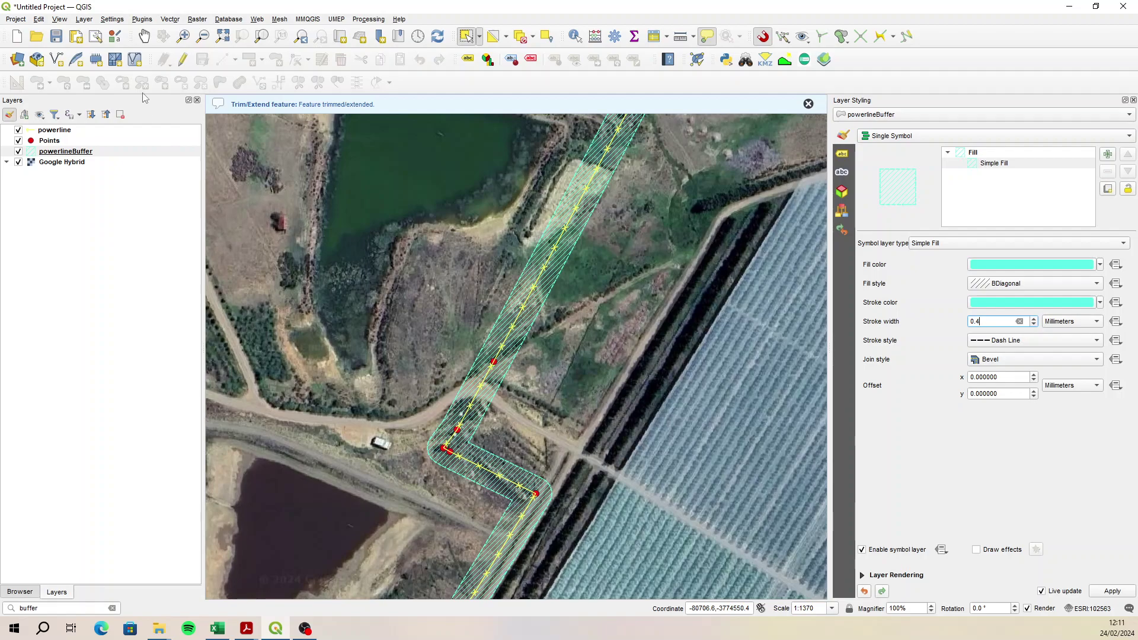
{"action": "left_click", "coordinate": [57, 60]}
{"action": "left_click", "coordinate": [780, 133]}
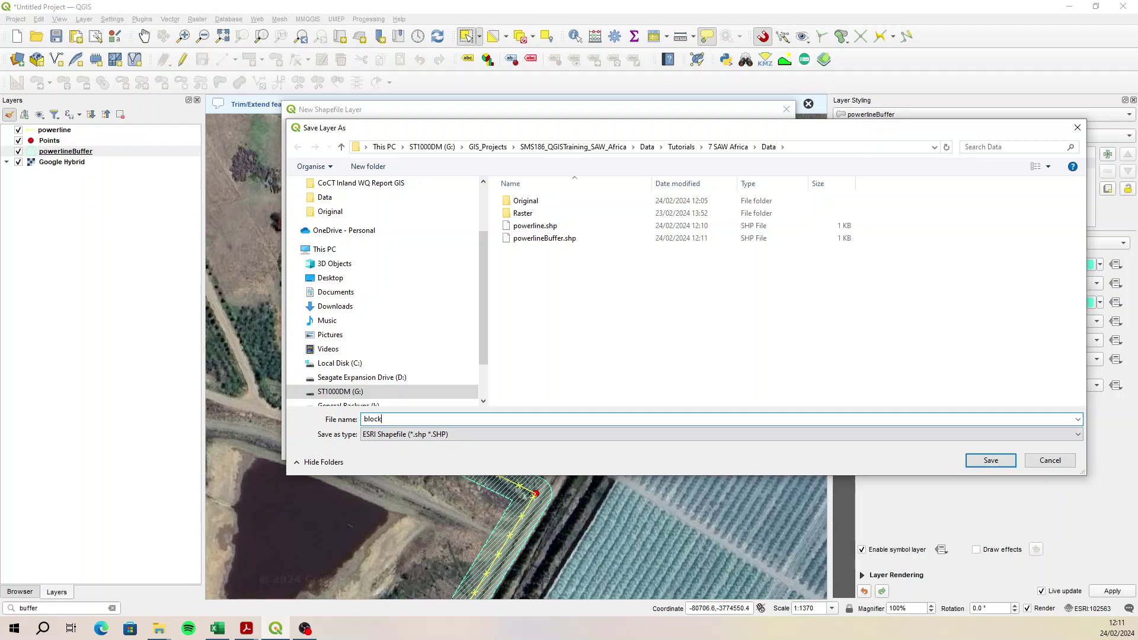
Name the new shapefile blocks.shp as a Polygon layer in project CRS ESRI:102563.
{"action": "left_click", "coordinate": [1001, 461]}
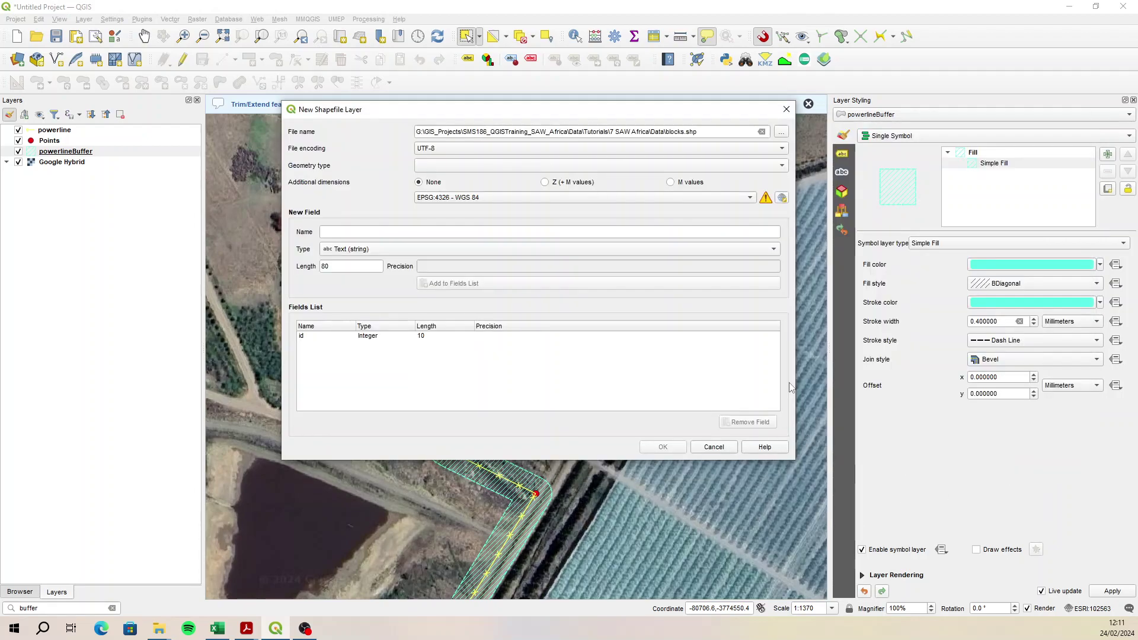
{"action": "left_click", "coordinate": [528, 167]}
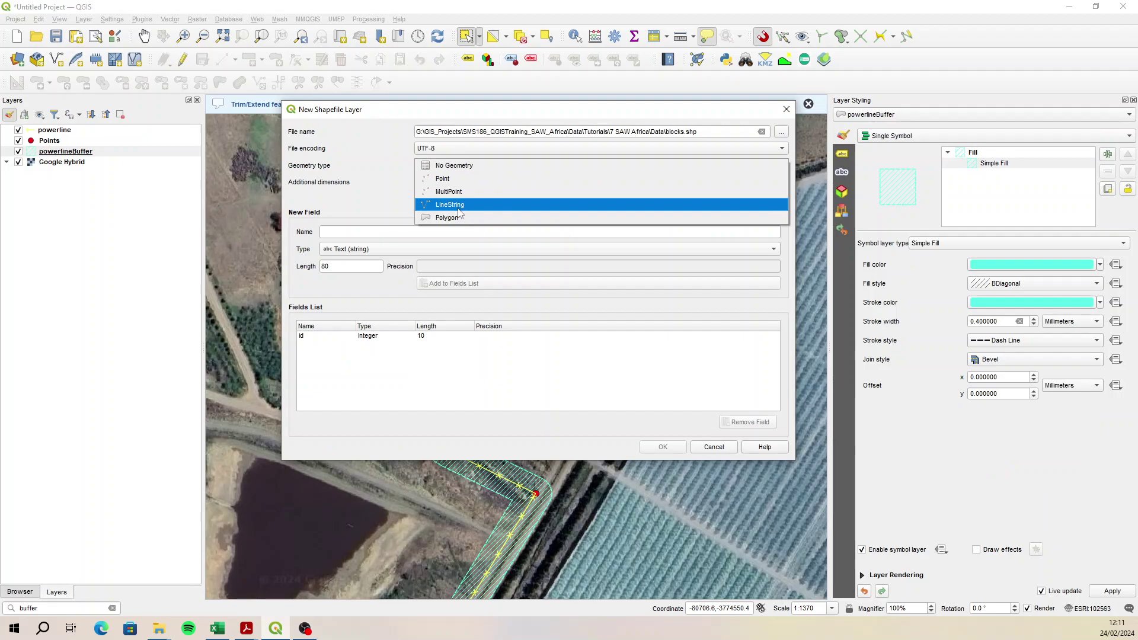
{"action": "left_click", "coordinate": [461, 219]}
{"action": "left_click", "coordinate": [497, 198]}
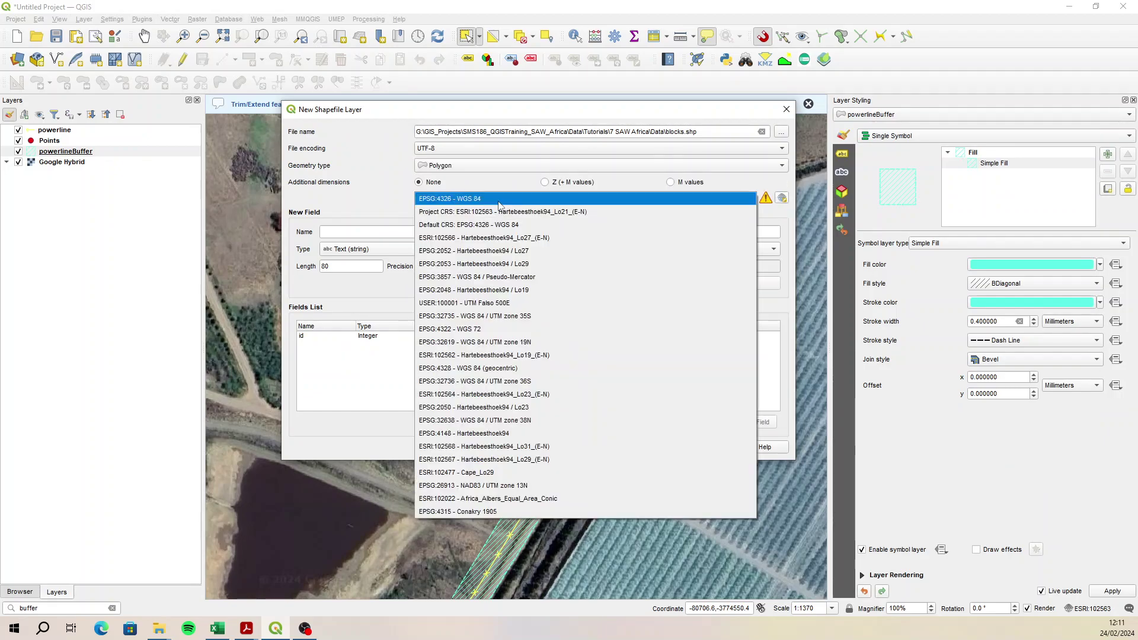
{"action": "left_click", "coordinate": [542, 210]}
Add text fields 'name' and 'block' to the fields list.
{"action": "left_click", "coordinate": [402, 235]}
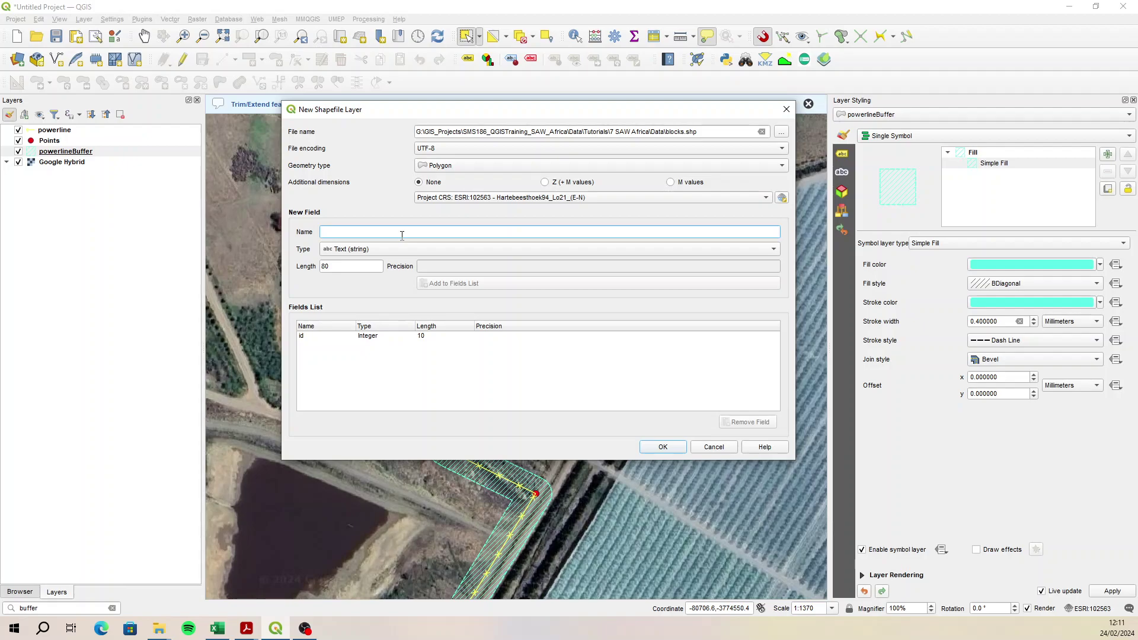
{"action": "type", "text": "name"}
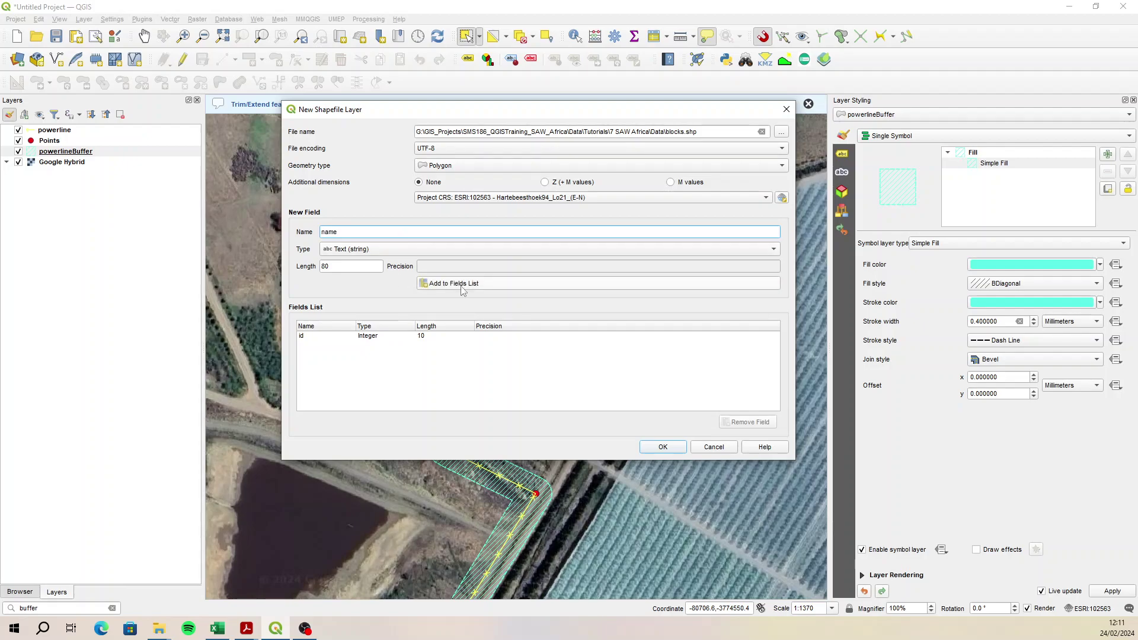
{"action": "left_click", "coordinate": [461, 287]}
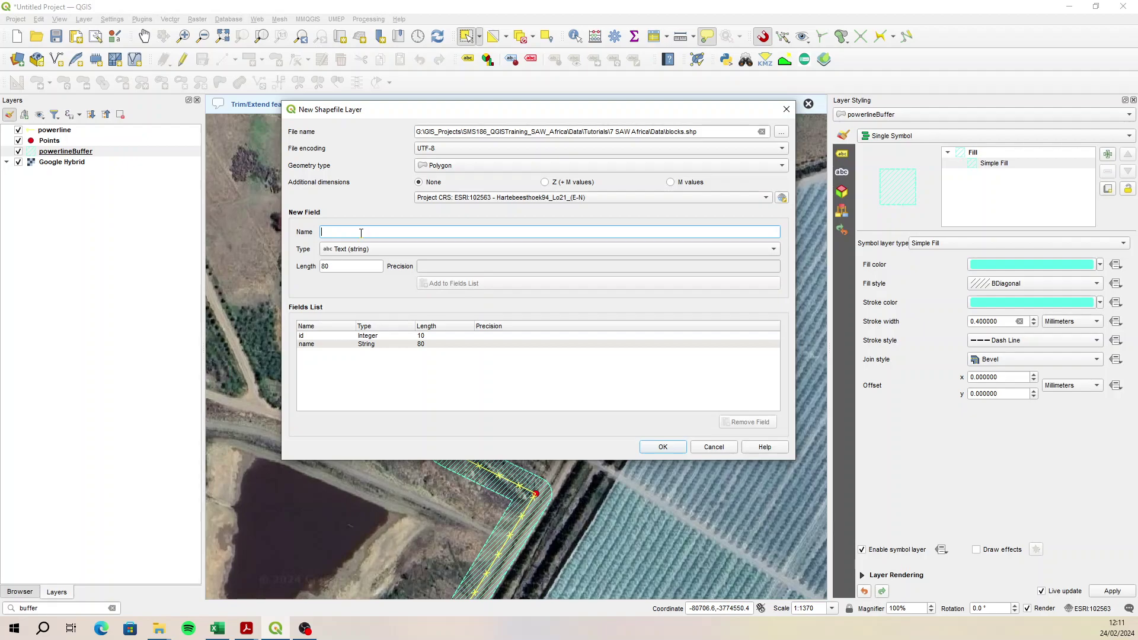
{"action": "type", "text": "block"}
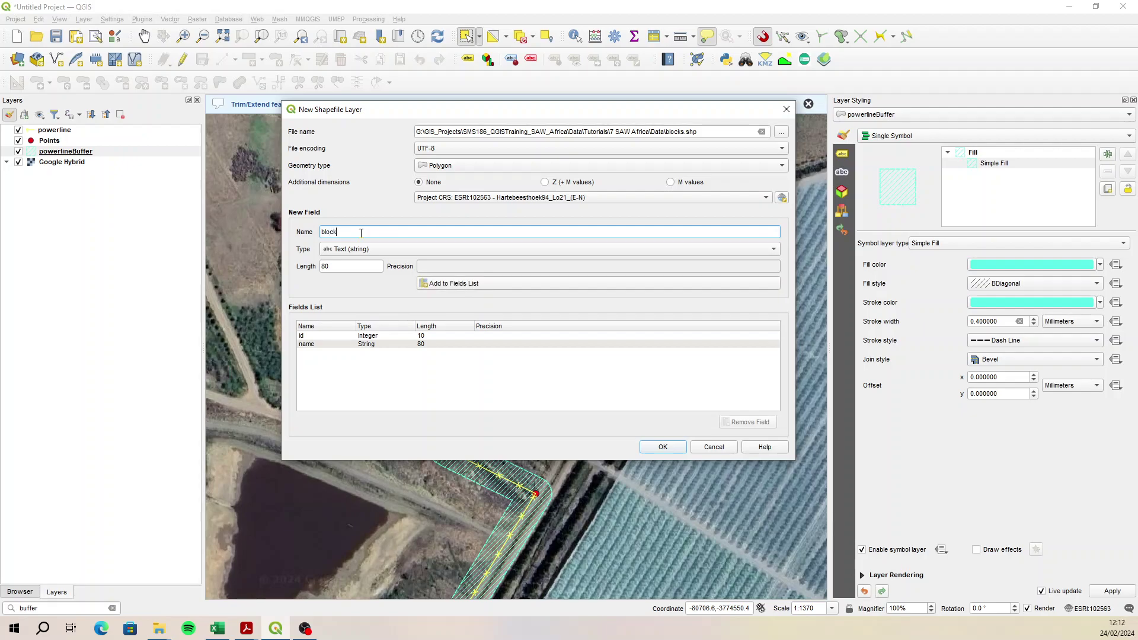
{"action": "left_click", "coordinate": [458, 283]}
Add a decimal 'area' field with length 20, precision 1, and create the layer.
{"action": "type", "text": "area"}
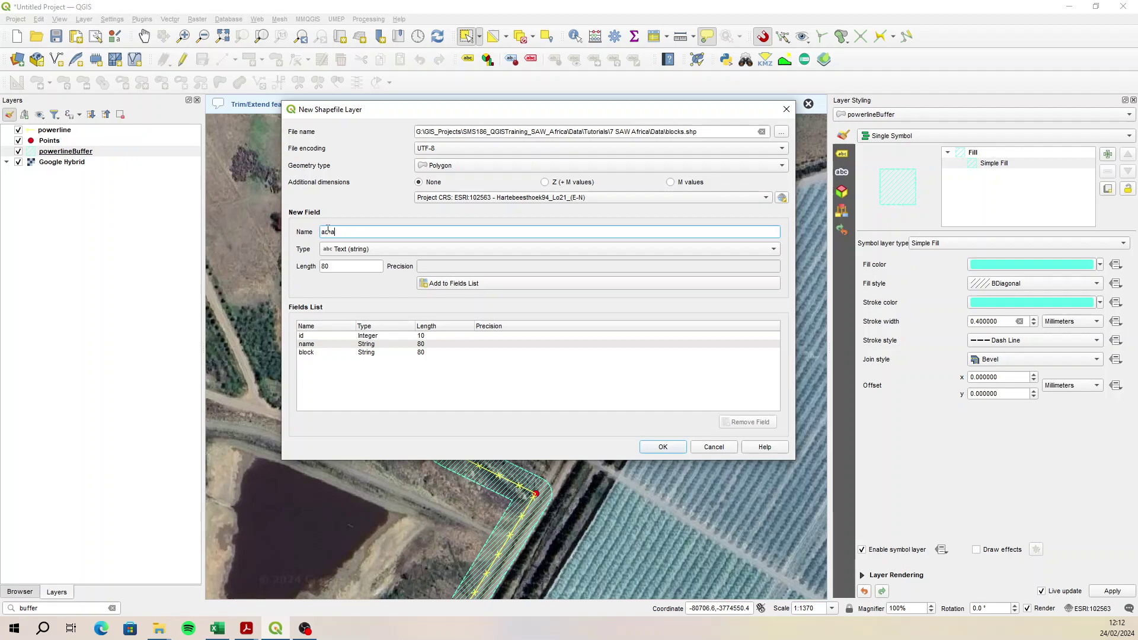
{"action": "left_click", "coordinate": [383, 250]}
{"action": "left_click", "coordinate": [364, 275]}
{"action": "key", "text": "Tab"}
{"action": "key", "text": "Tab"}
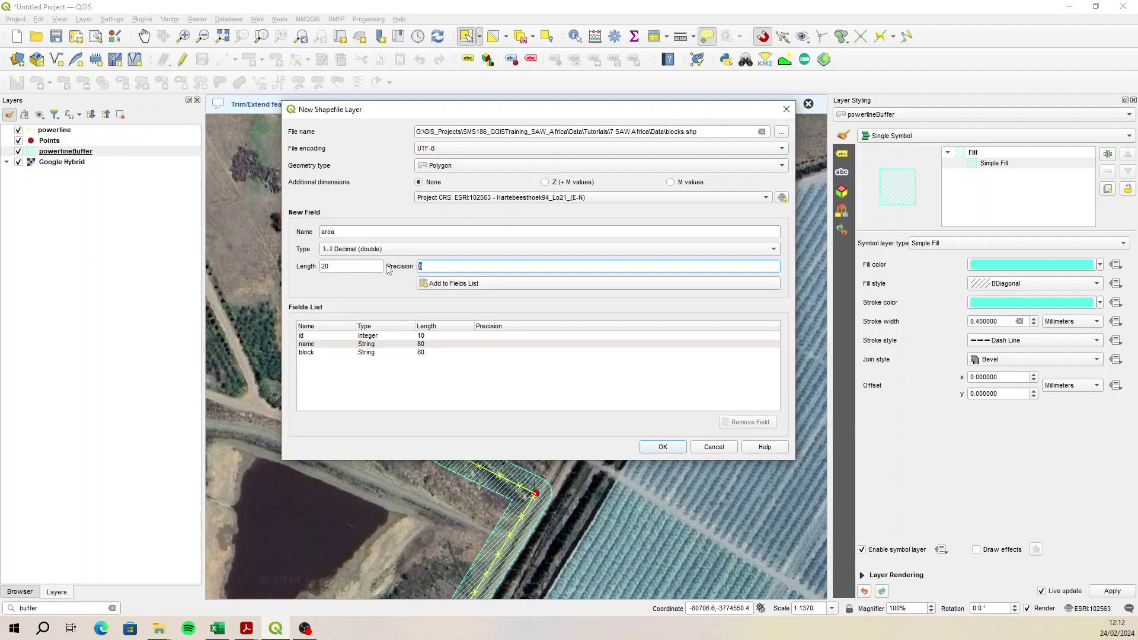
{"action": "type", "text": "1"}
{"action": "left_click", "coordinate": [482, 287]}
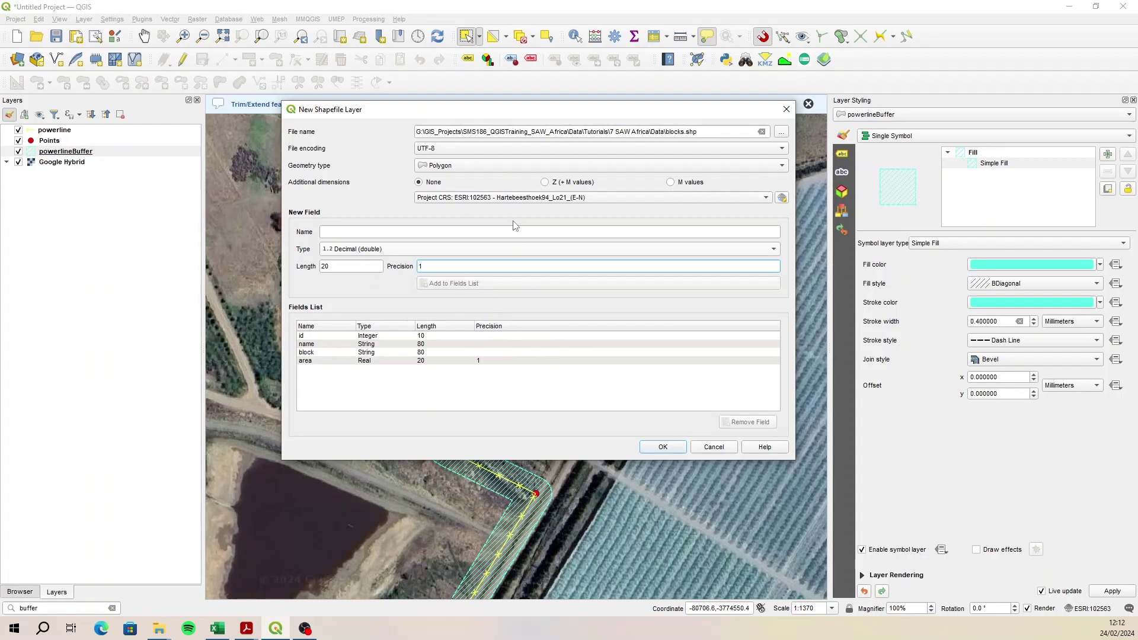
{"action": "left_click", "coordinate": [662, 448]}
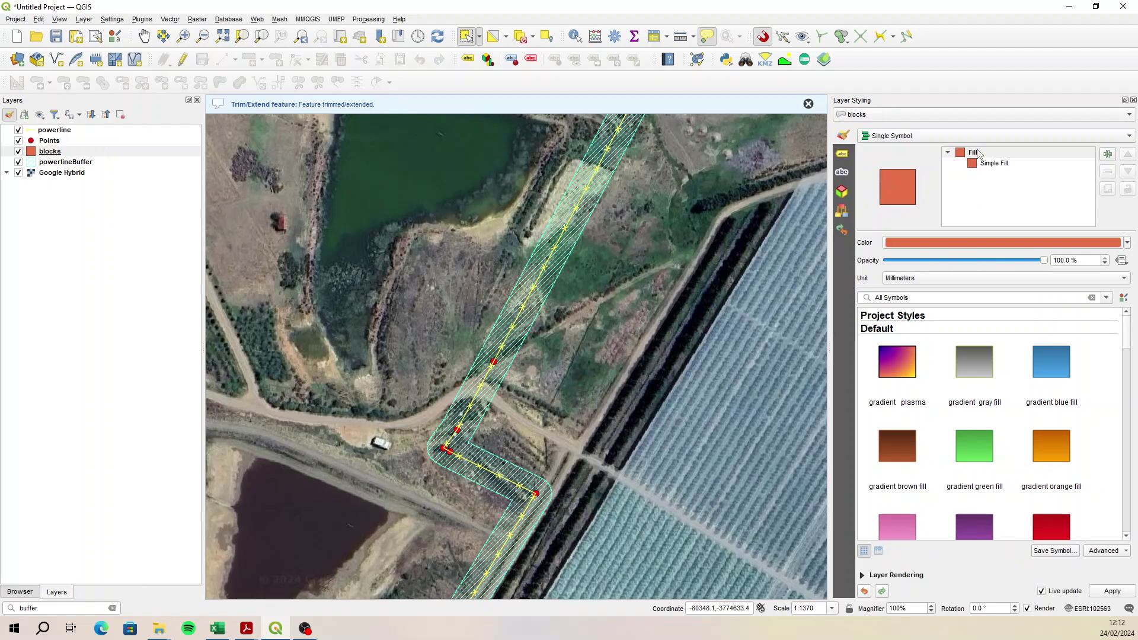
Set the blocks Simple Fill colour to bright magenta and layer opacity to 50%.
{"action": "left_click", "coordinate": [996, 168]}
{"action": "left_click", "coordinate": [1036, 265]}
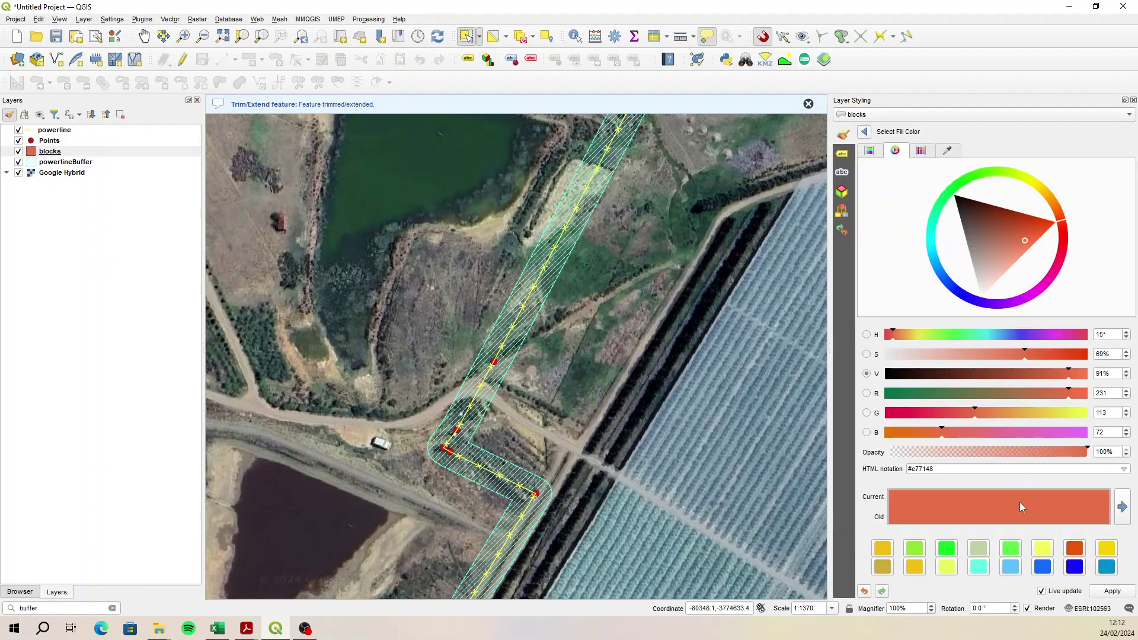
{"action": "left_click", "coordinate": [1042, 290]}
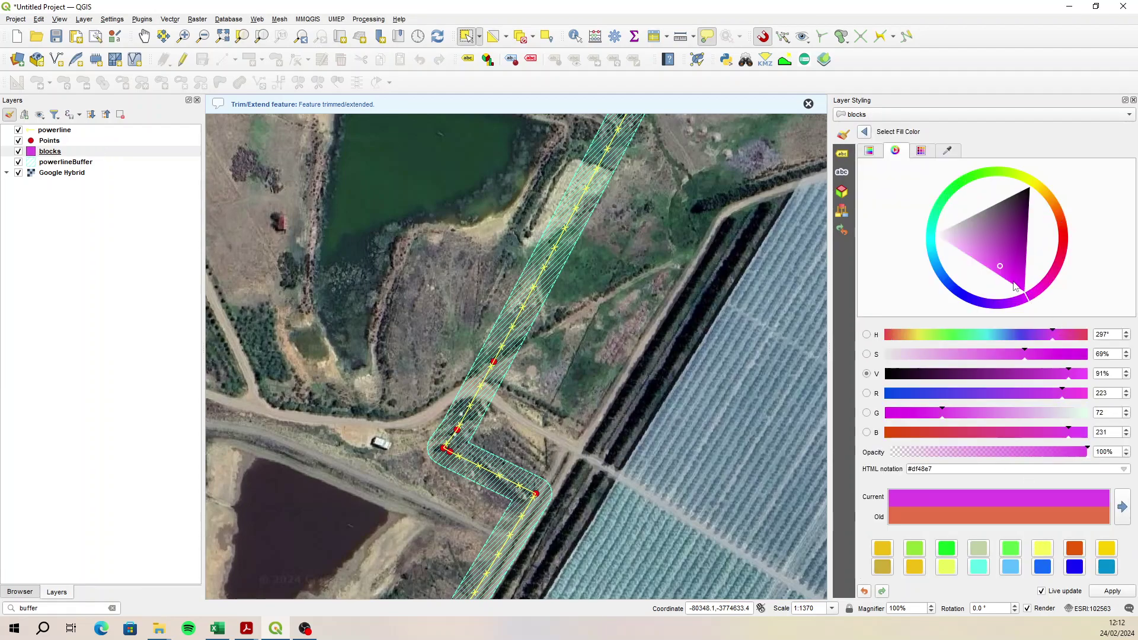
{"action": "left_click", "coordinate": [1014, 284]}
{"action": "left_click", "coordinate": [864, 133]}
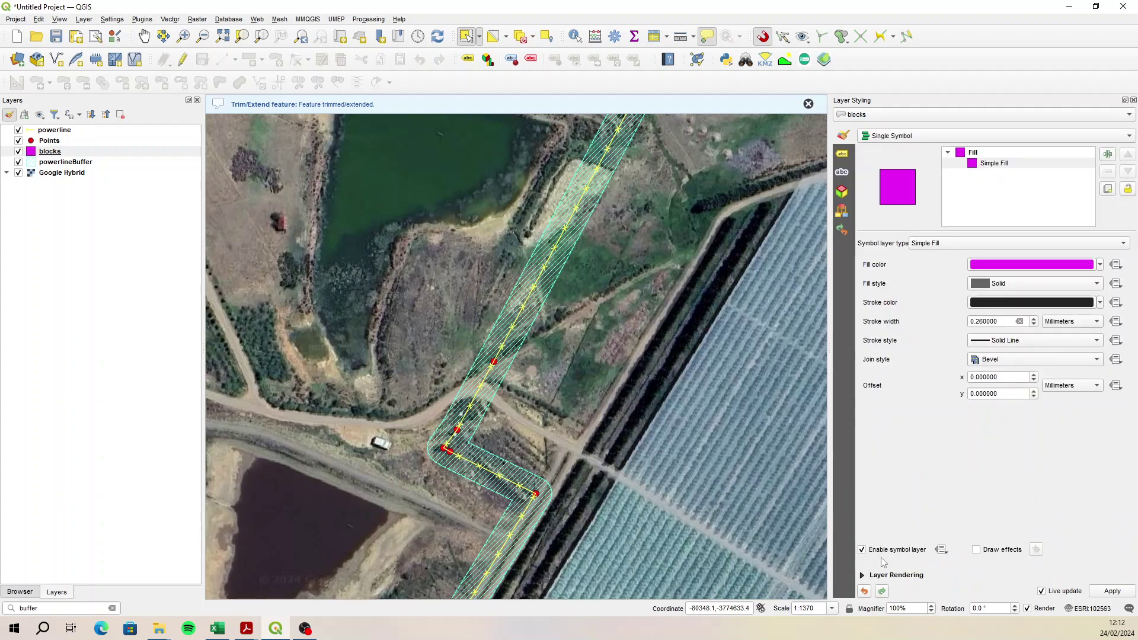
{"action": "double_click", "coordinate": [1089, 507]}
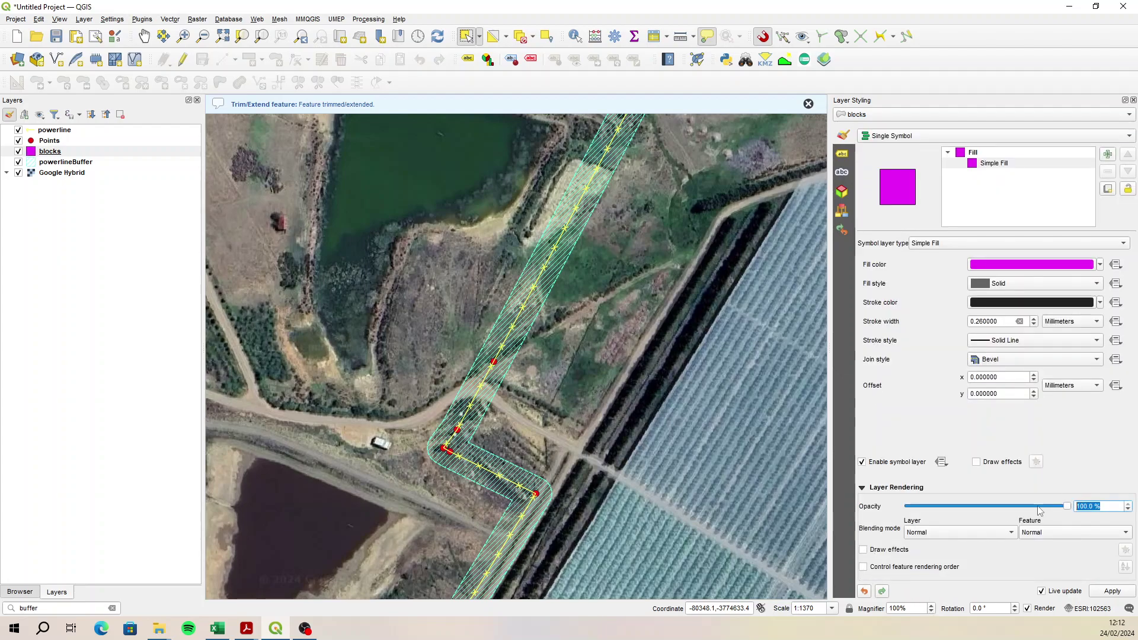
{"action": "type", "text": "50"}
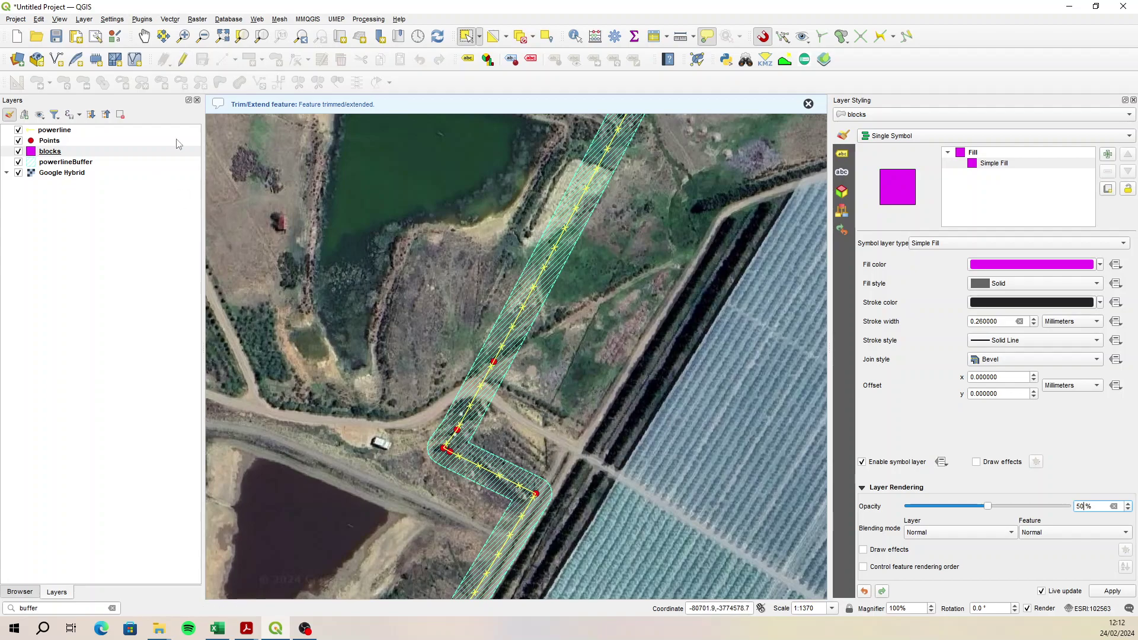
Draw a 32 × 36 m rectangle from extent east of the powerline bend.
{"action": "left_click", "coordinate": [182, 59]}
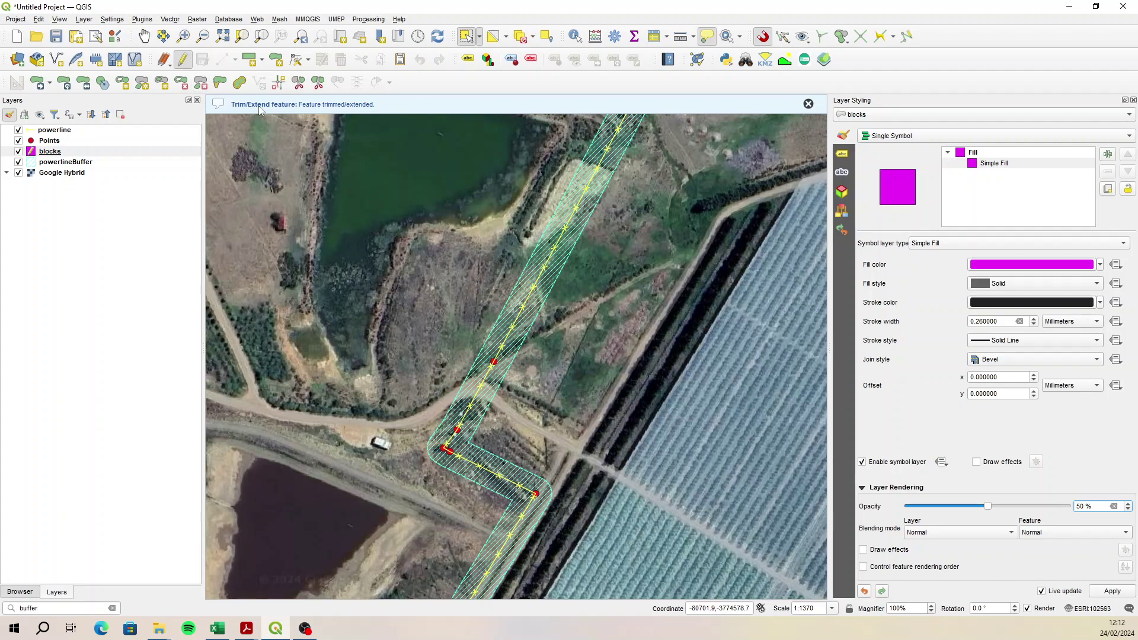
{"action": "left_click", "coordinate": [250, 59]}
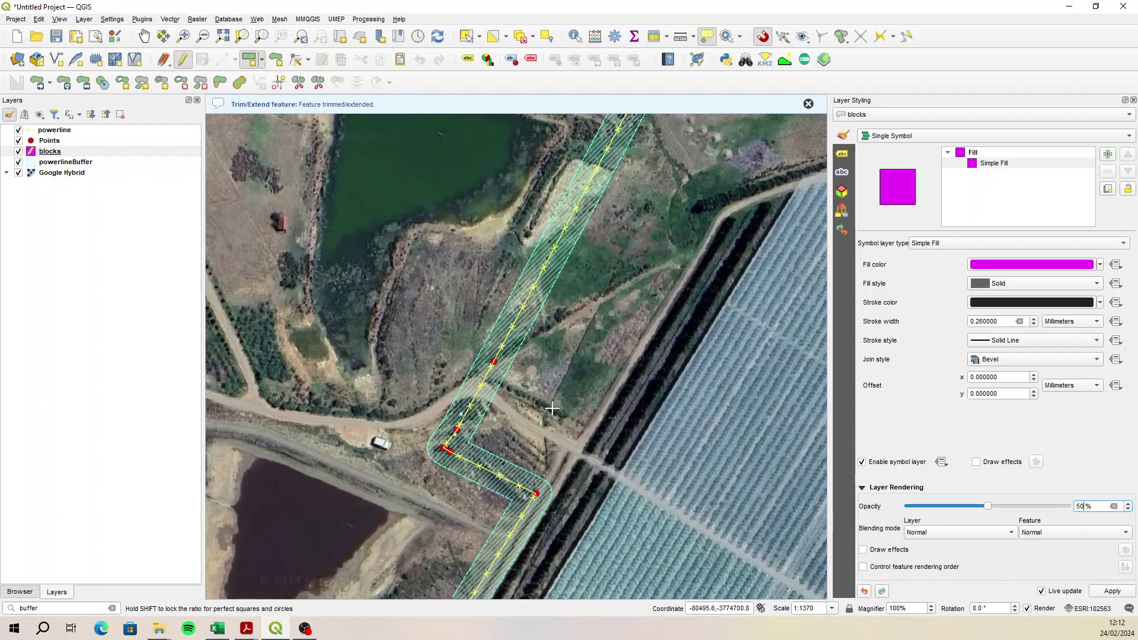
{"action": "left_click", "coordinate": [526, 359]}
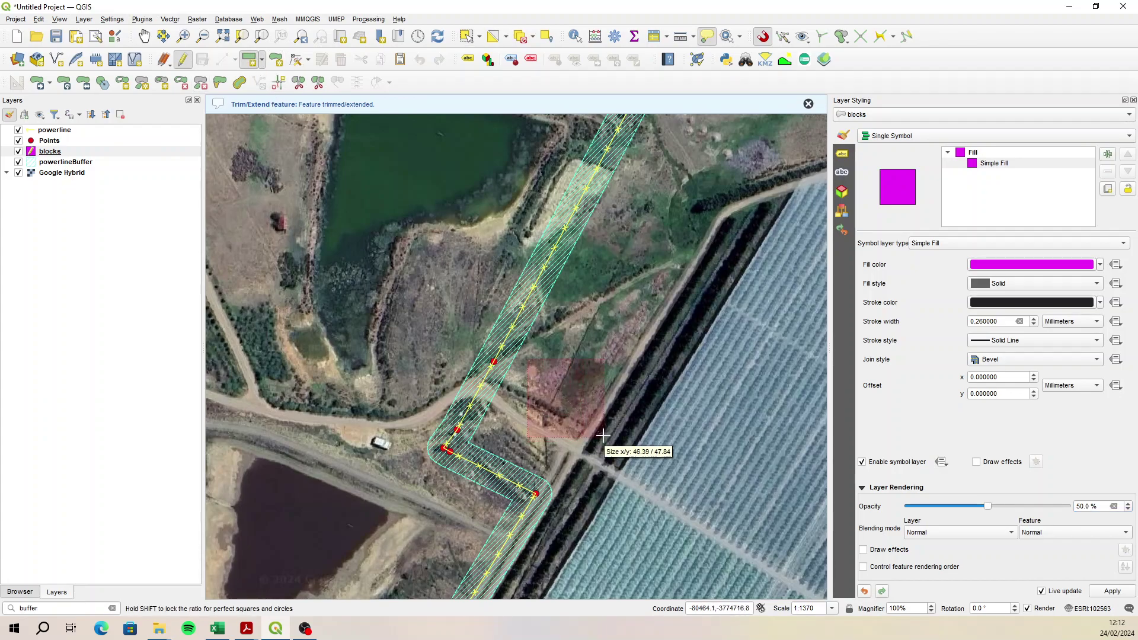
{"action": "left_click", "coordinate": [601, 434]}
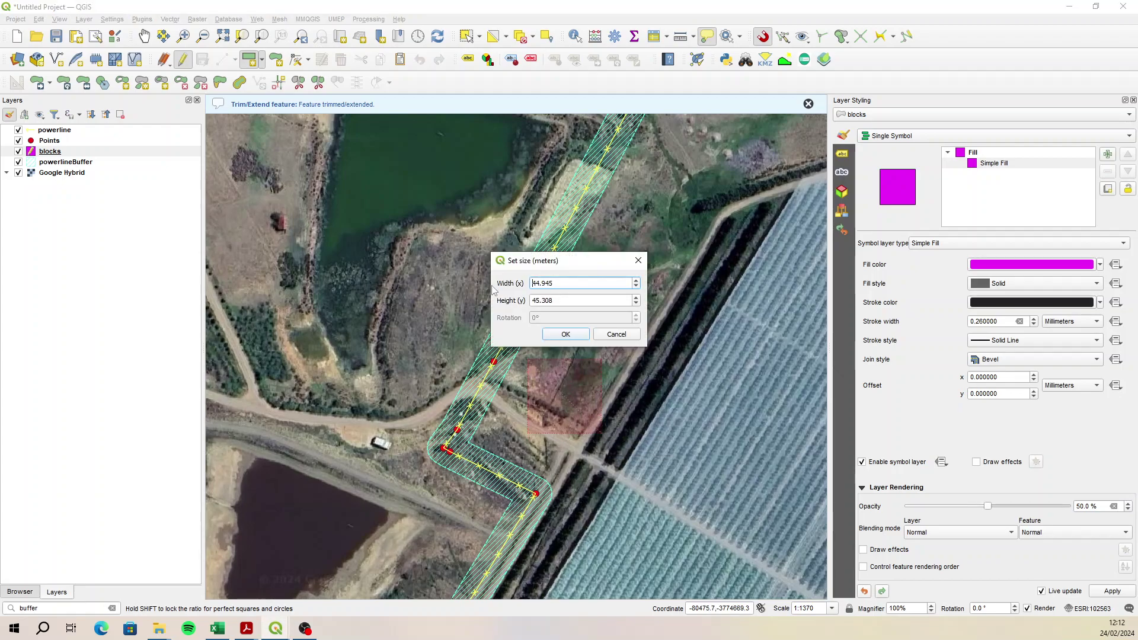
{"action": "left_click_drag", "start_coordinate": [559, 282], "coordinate": [498, 285]}
{"action": "type", "text": "32.284"}
{"action": "left_click_drag", "start_coordinate": [559, 304], "coordinate": [507, 306]}
{"action": "type", "text": "36"}
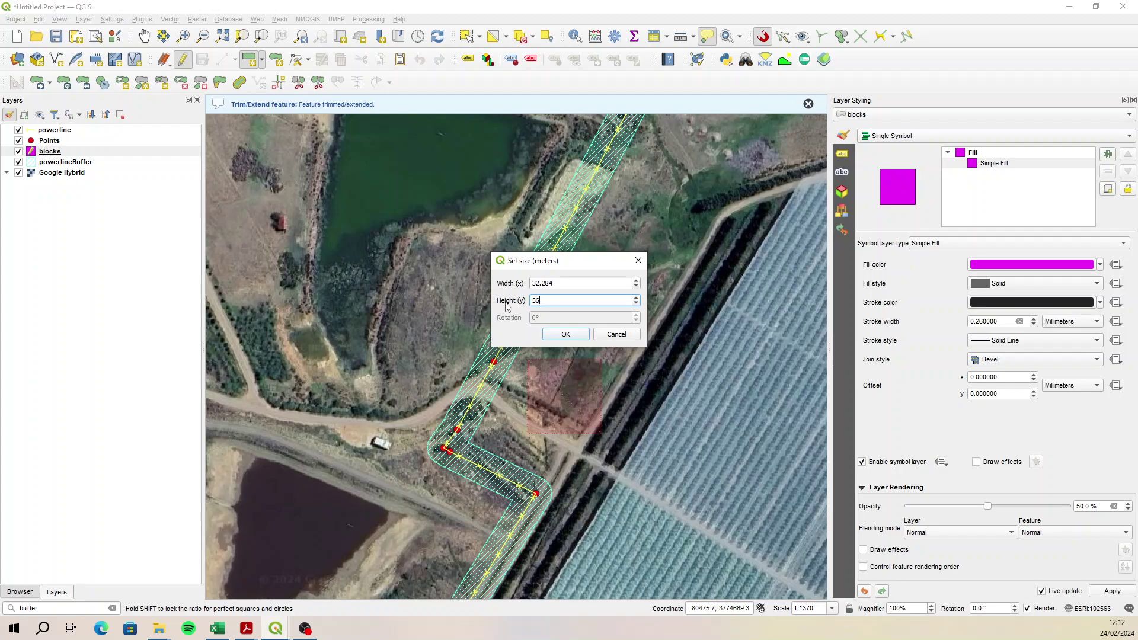
{"action": "left_click", "coordinate": [565, 334]}
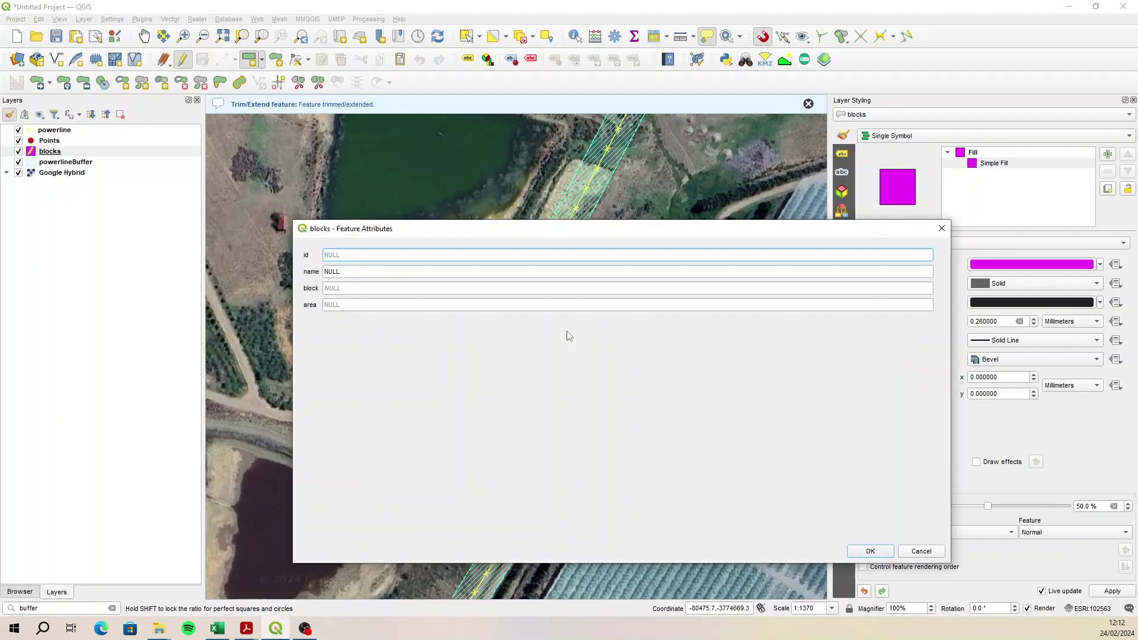
Give the new block id 1, name block1 and block 1, and save it.
{"action": "type", "text": "1"}
{"action": "key", "text": "Tab"}
{"action": "type", "text": "bv"}
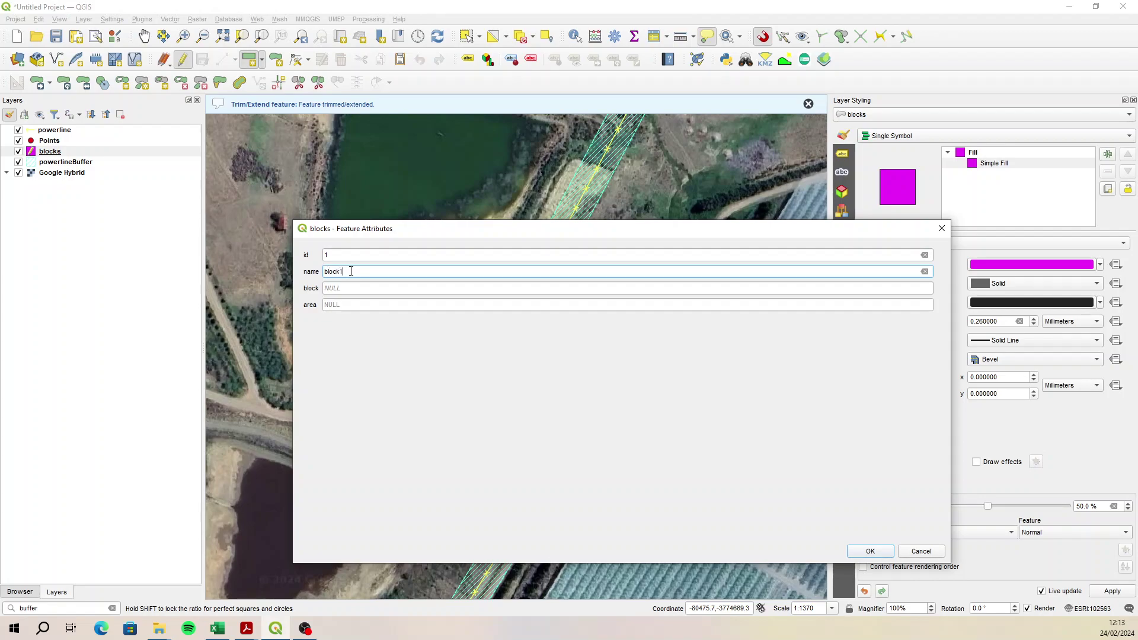
{"action": "left_click", "coordinate": [345, 289]}
{"action": "type", "text": "1"}
{"action": "left_click", "coordinate": [350, 304]}
{"action": "left_click", "coordinate": [869, 551]}
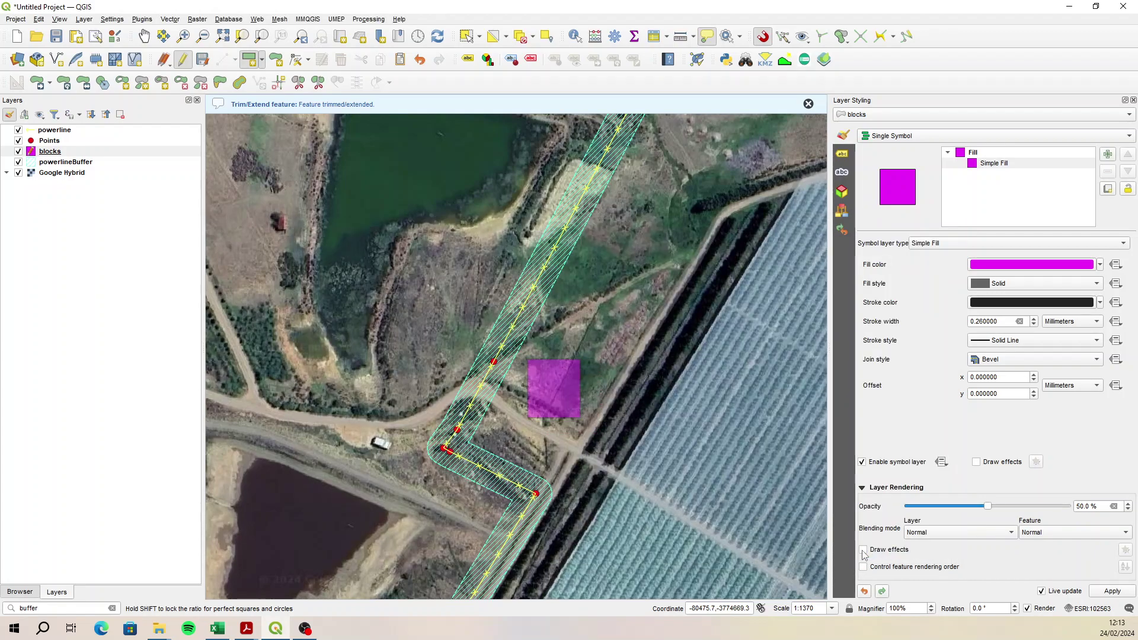
Give the area field default value $area with Apply default value on update ticked.
{"action": "left_click", "coordinate": [98, 152]}
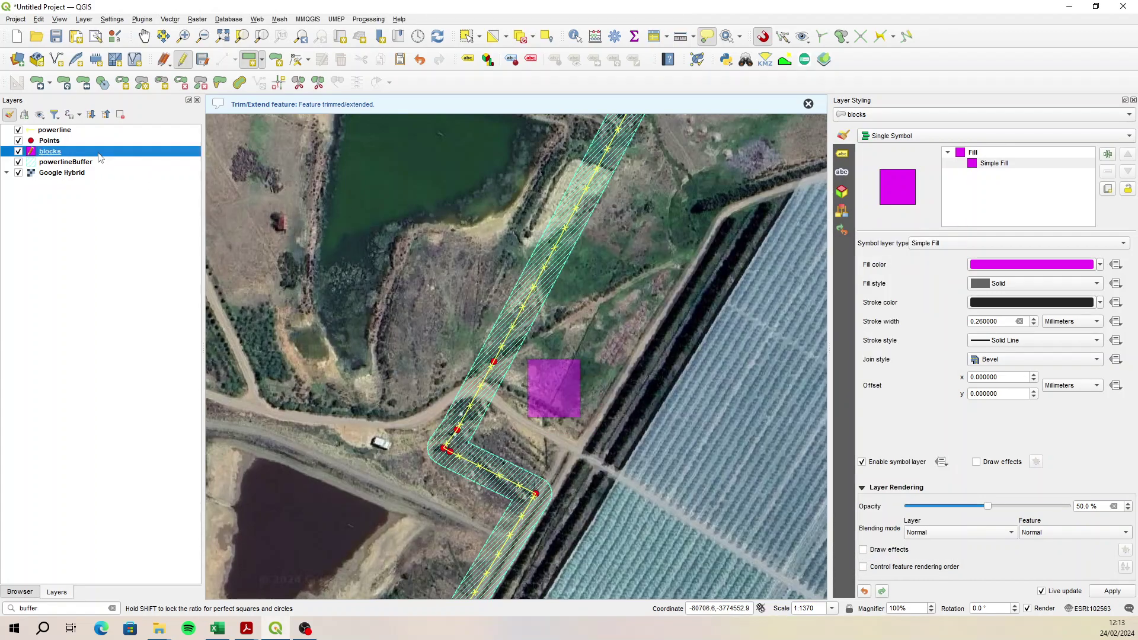
{"action": "right_click", "coordinate": [98, 152]}
{"action": "left_click", "coordinate": [183, 467]}
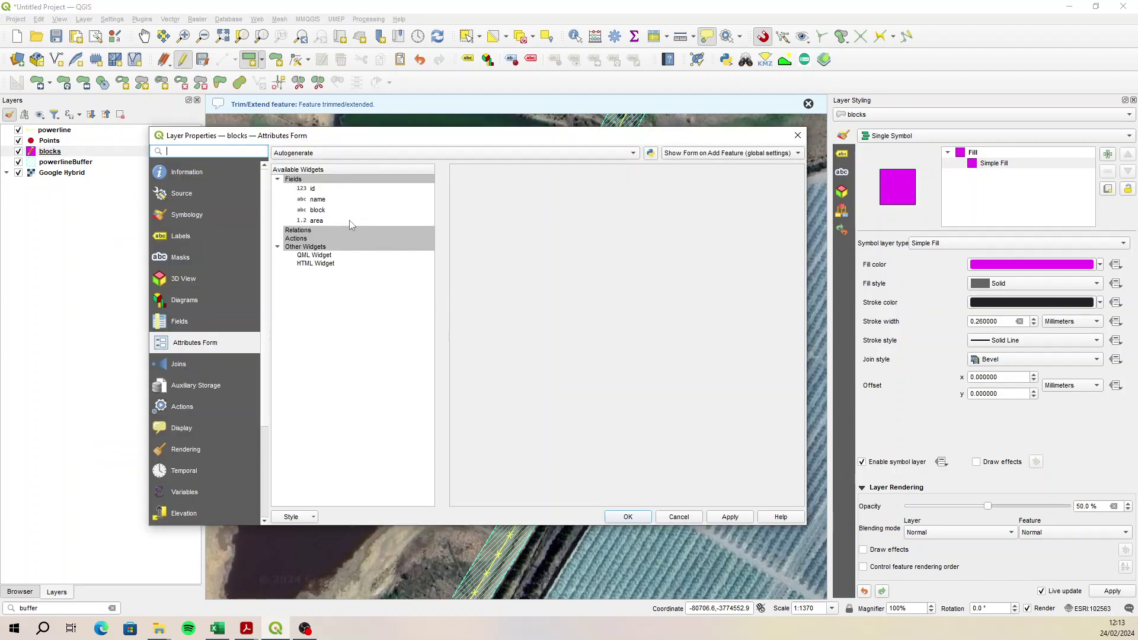
{"action": "left_click", "coordinate": [342, 220]}
{"action": "left_click", "coordinate": [467, 489]}
{"action": "left_click", "coordinate": [551, 459]}
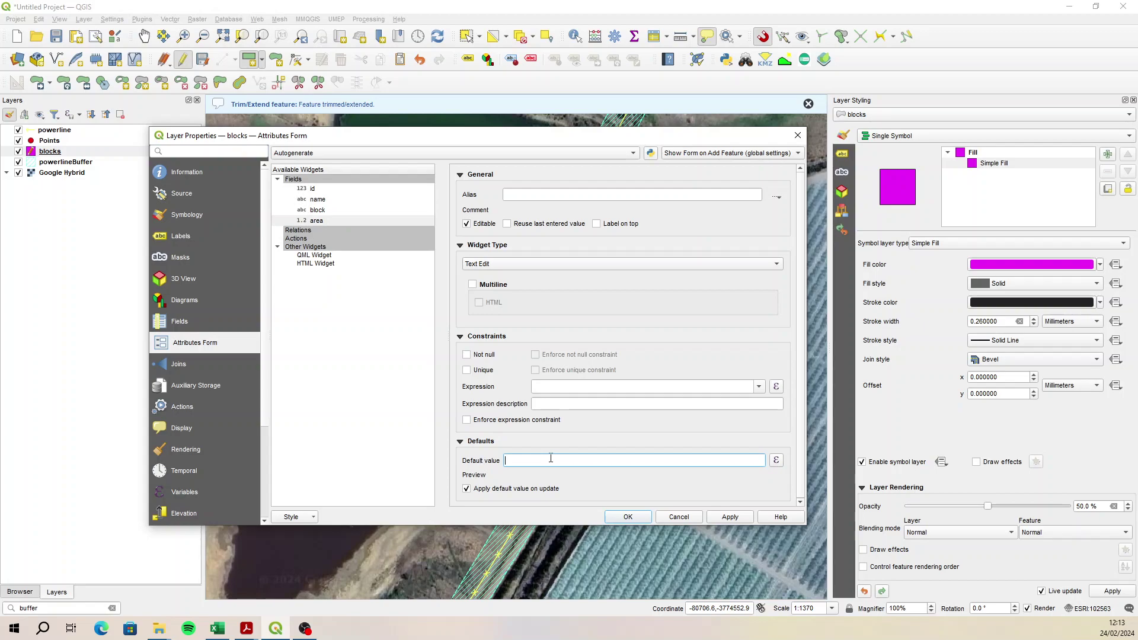
{"action": "type", "text": "$arewa"}
{"action": "key", "text": "BackSpace"}
{"action": "key", "text": "BackSpace"}
{"action": "type", "text": "a"}
{"action": "left_click", "coordinate": [729, 518]}
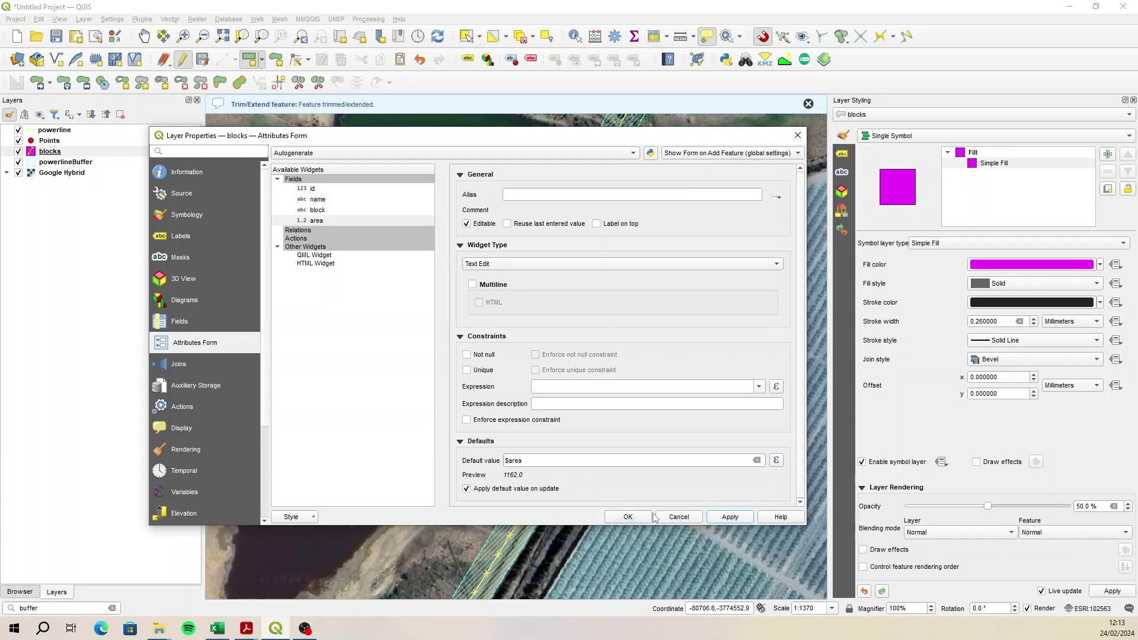
{"action": "left_click", "coordinate": [632, 518]}
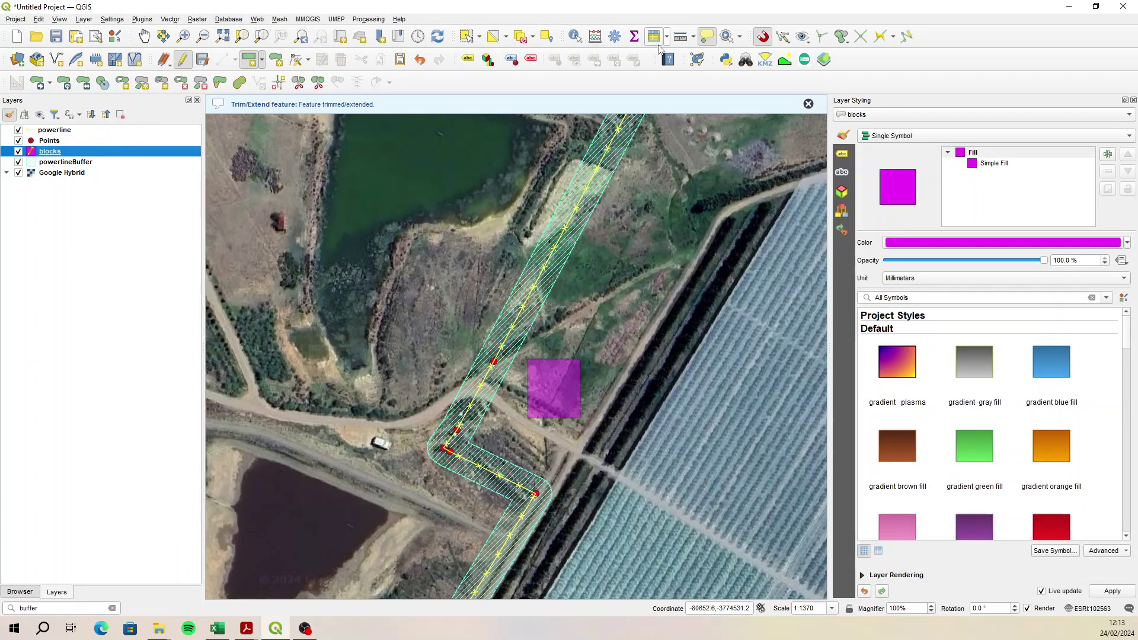
Check block1's area value in the blocks attribute table.
{"action": "left_click", "coordinate": [654, 36]}
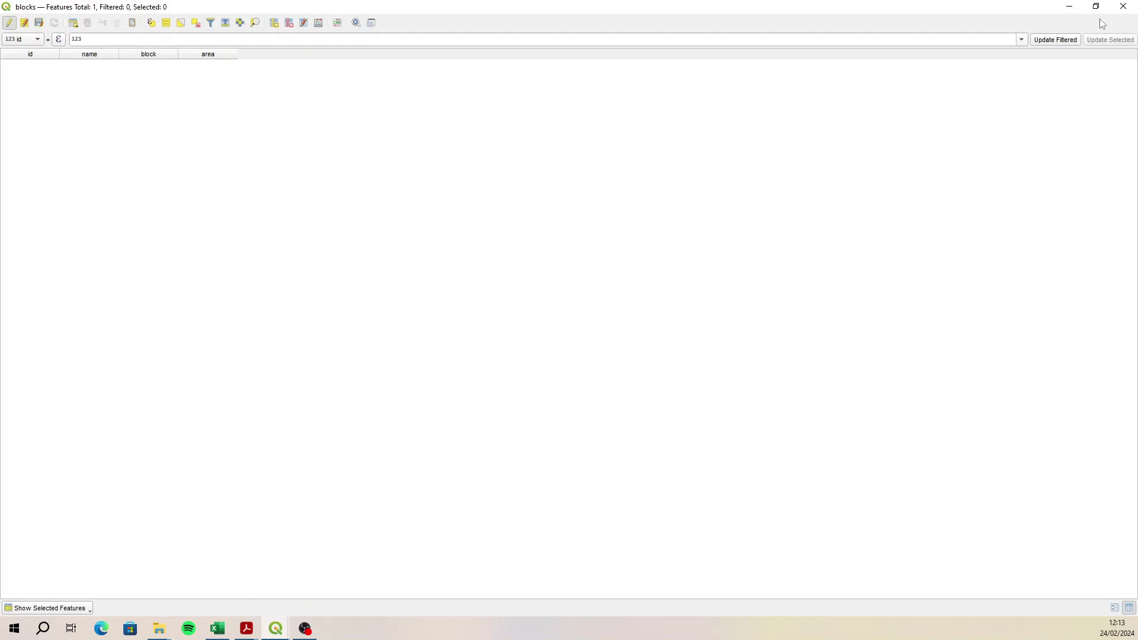
{"action": "left_click", "coordinate": [1126, 8]}
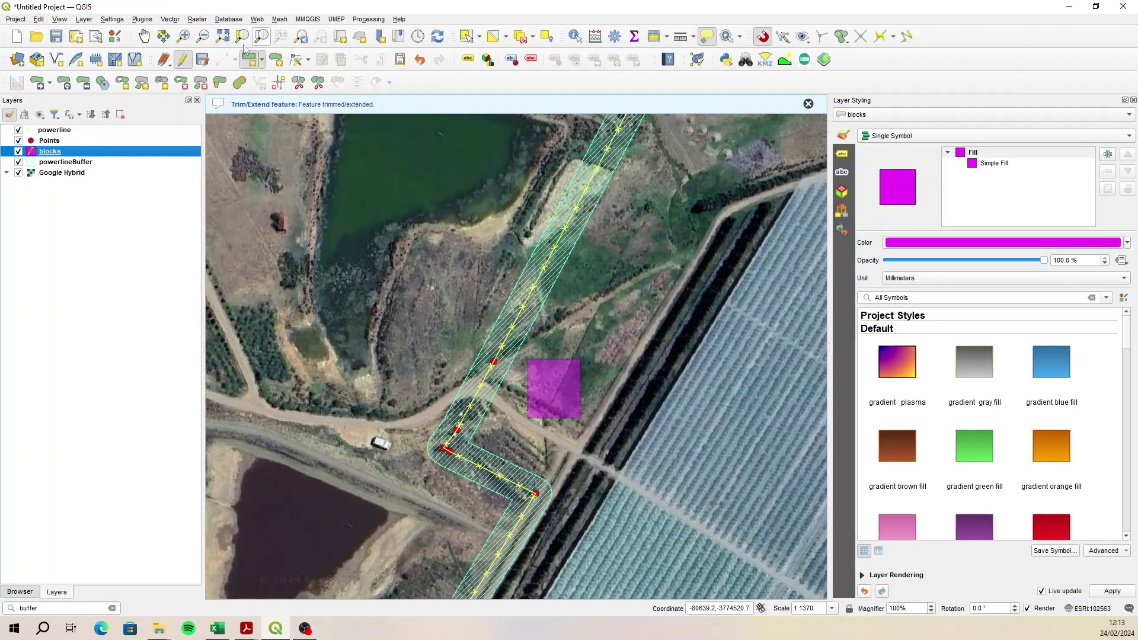
{"action": "left_click", "coordinate": [666, 36]}
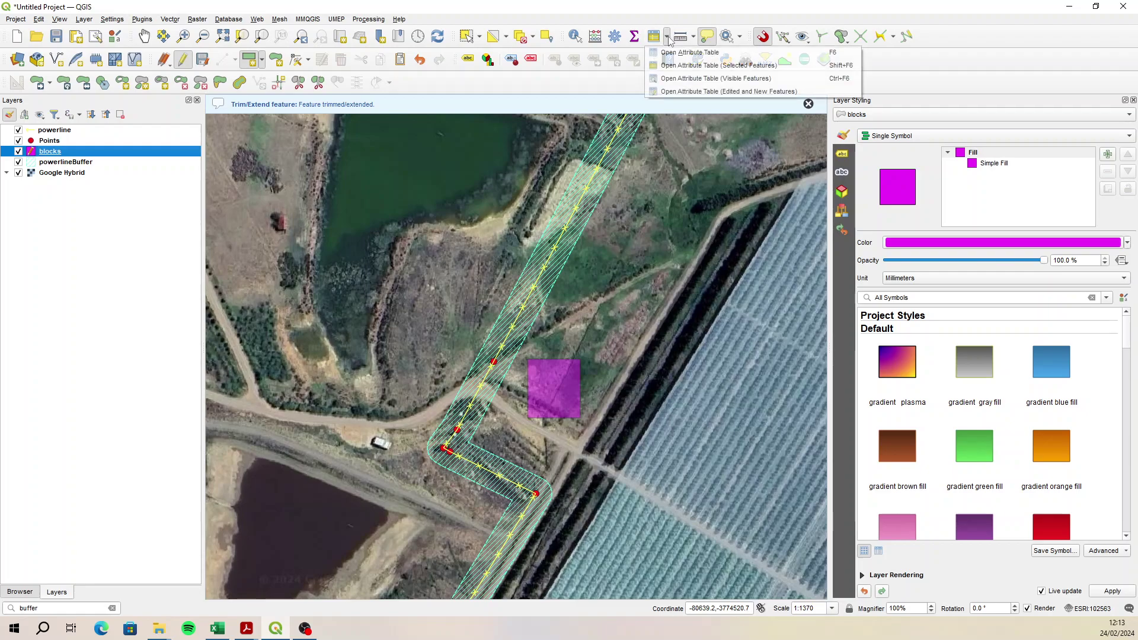
{"action": "left_click", "coordinate": [688, 53]}
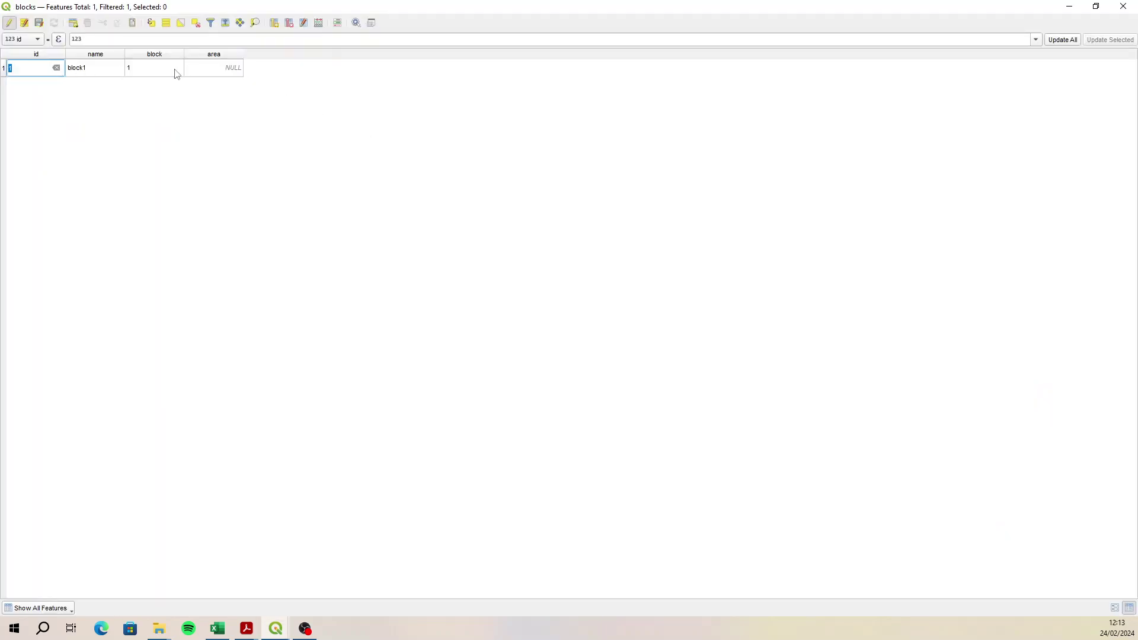
{"action": "left_click", "coordinate": [1123, 7]}
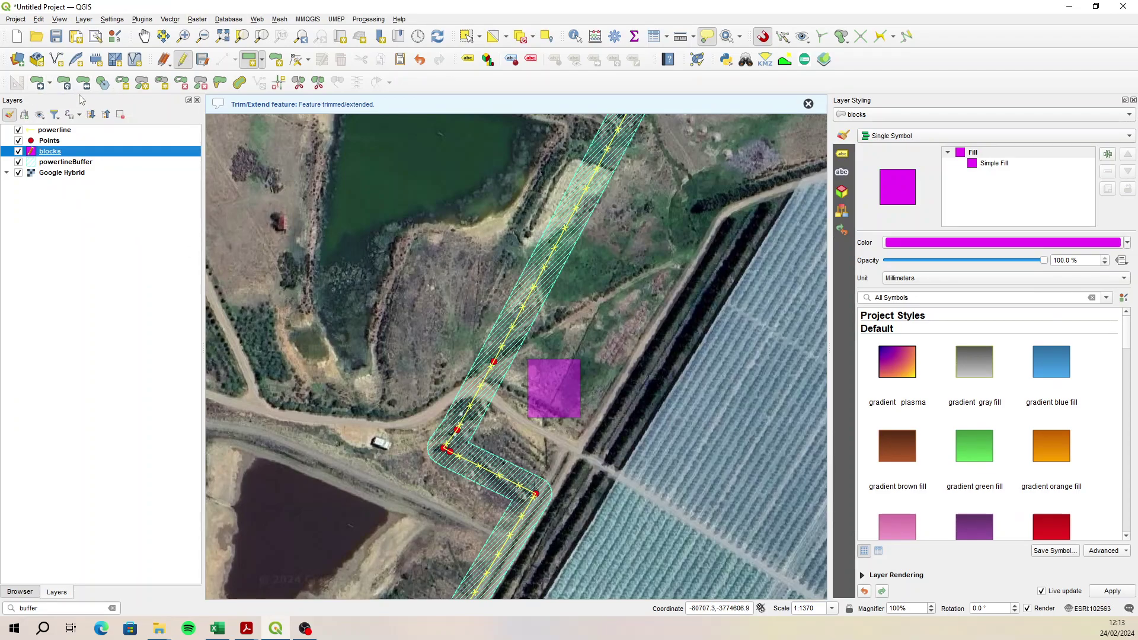
Nudge the block polygon slightly and confirm its area now reads 1162.0.
{"action": "left_click", "coordinate": [38, 83]}
{"action": "left_click_drag", "start_coordinate": [555, 382], "coordinate": [557, 384]}
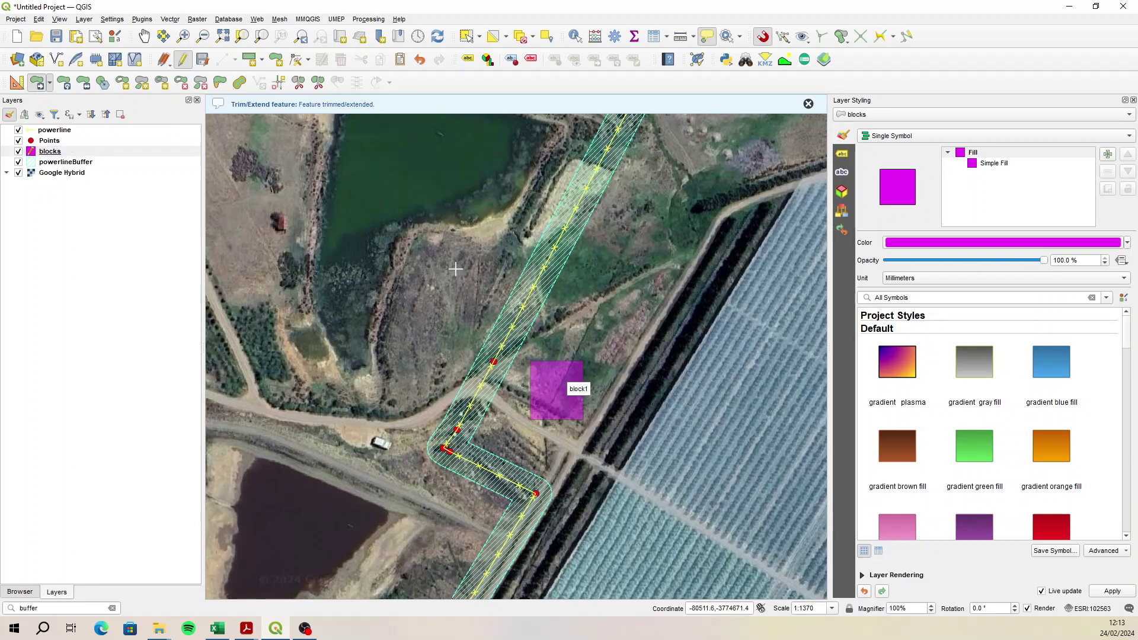
{"action": "left_click", "coordinate": [653, 36]}
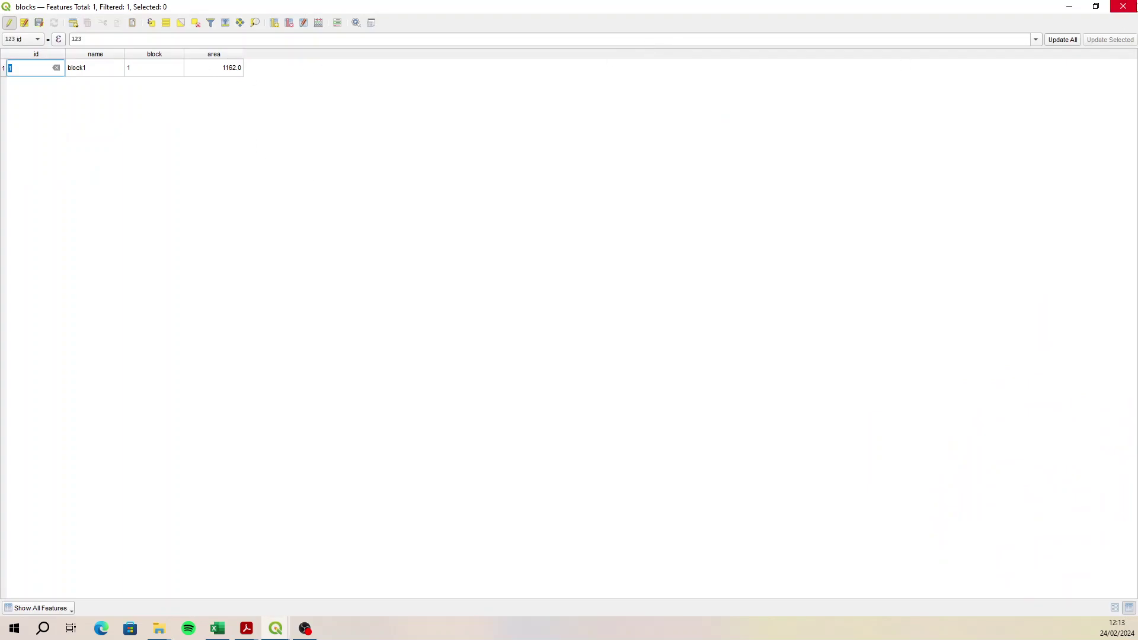
{"action": "left_click", "coordinate": [1123, 6]}
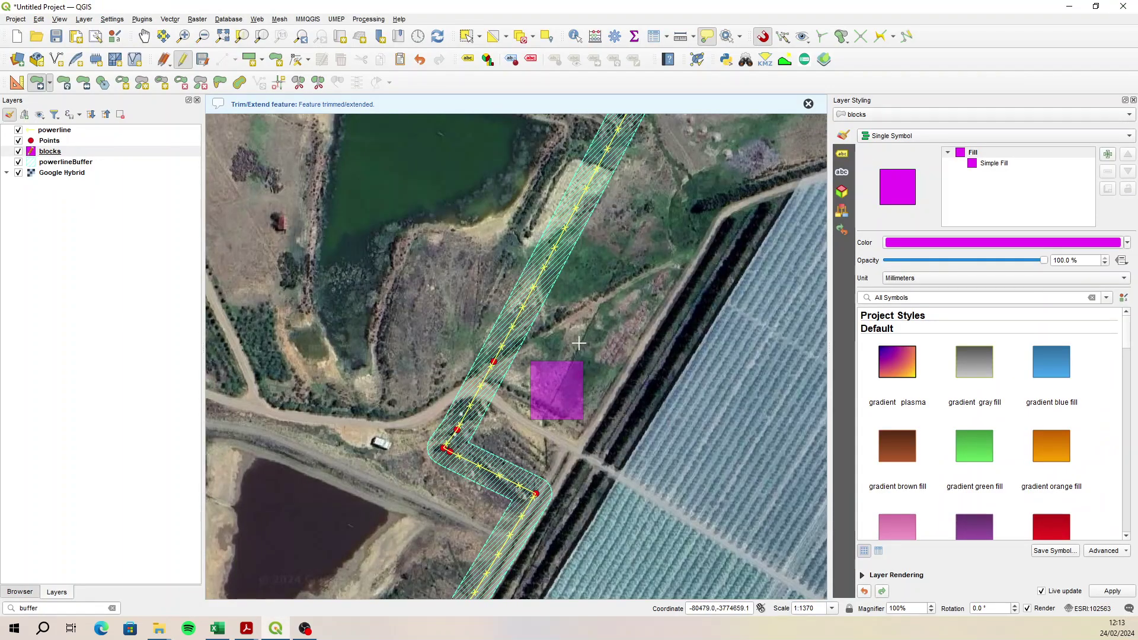